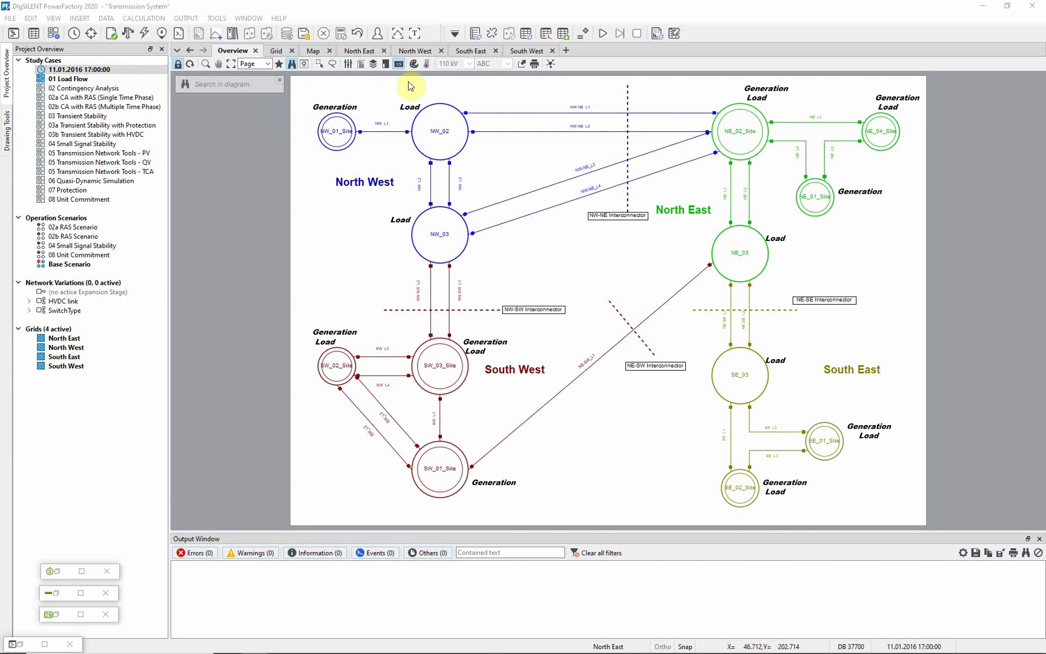
# Open the Diagram Colouring scheme settings and cancel without changing anything
pyautogui.click(415, 65)
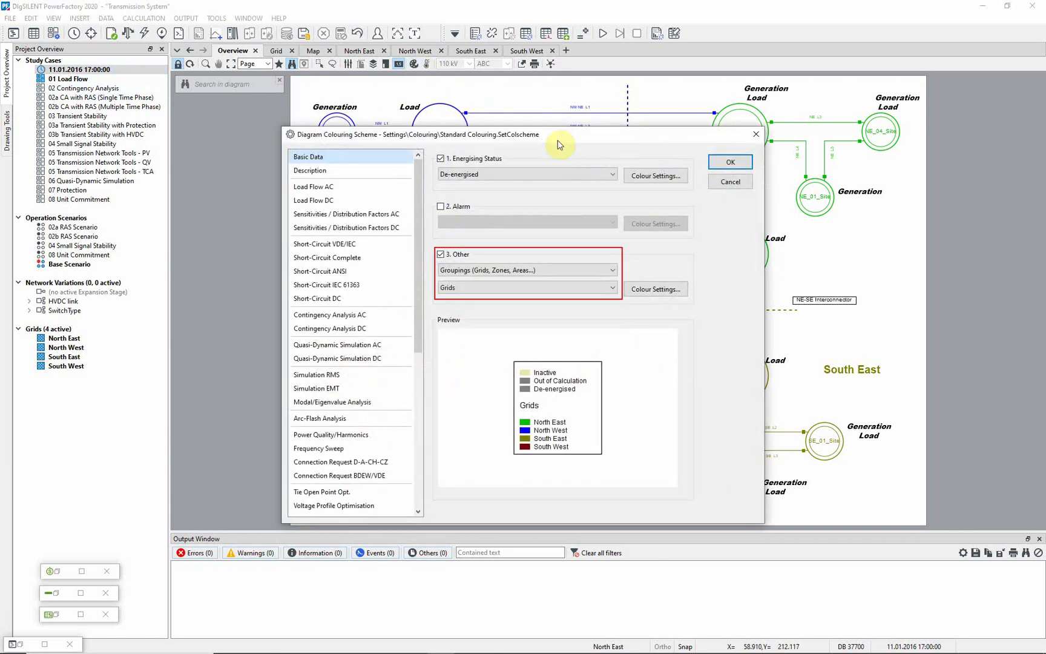
pyautogui.click(731, 182)
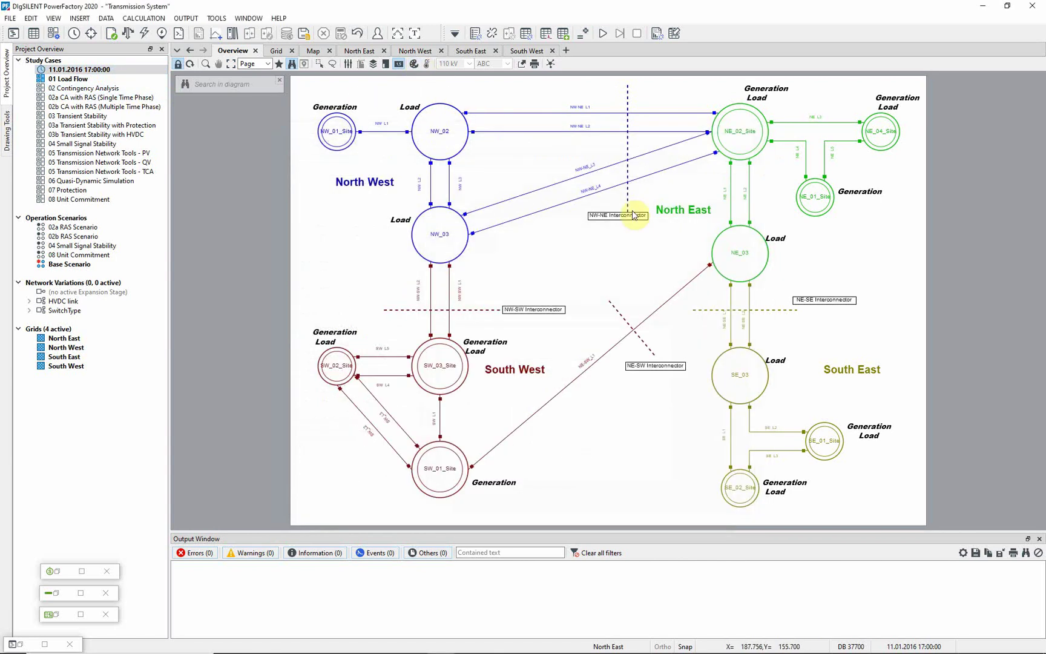
pyautogui.click(277, 51)
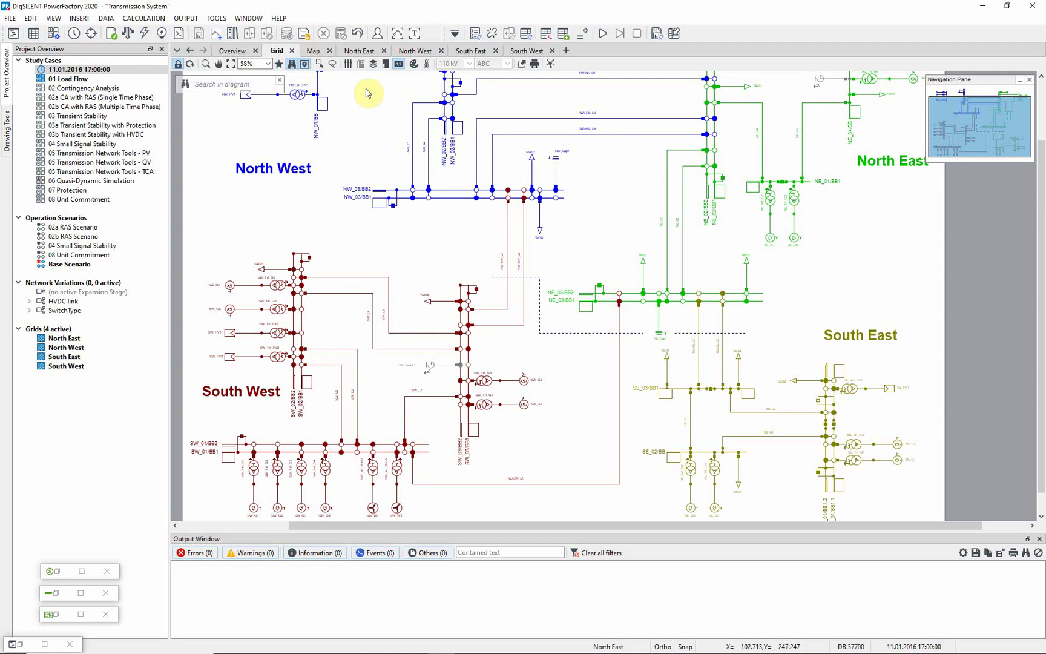
pyautogui.click(314, 52)
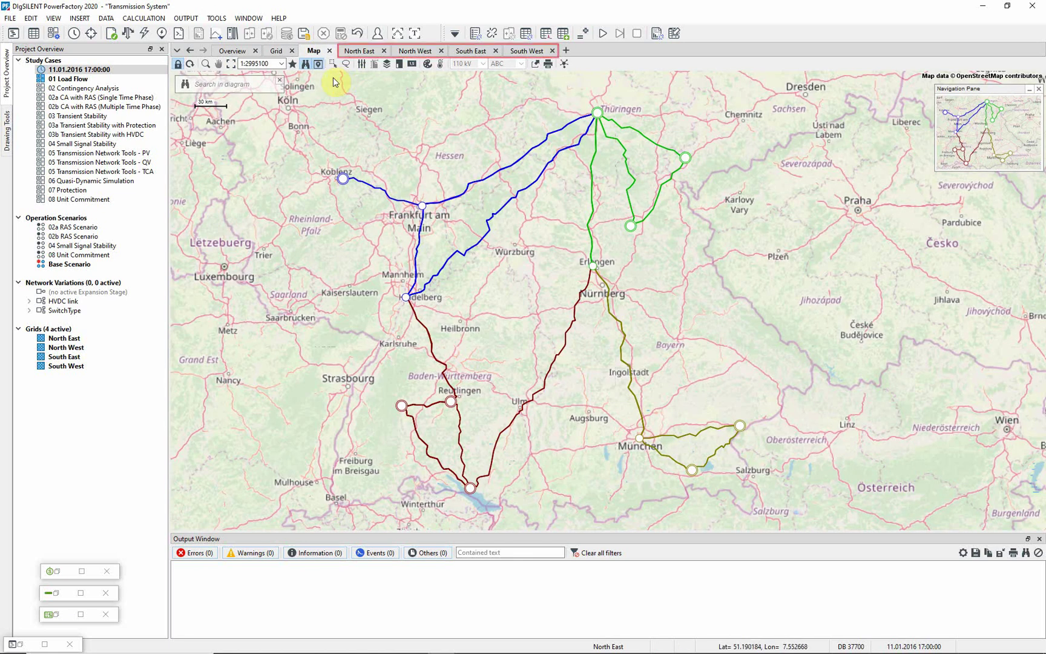
pyautogui.click(277, 52)
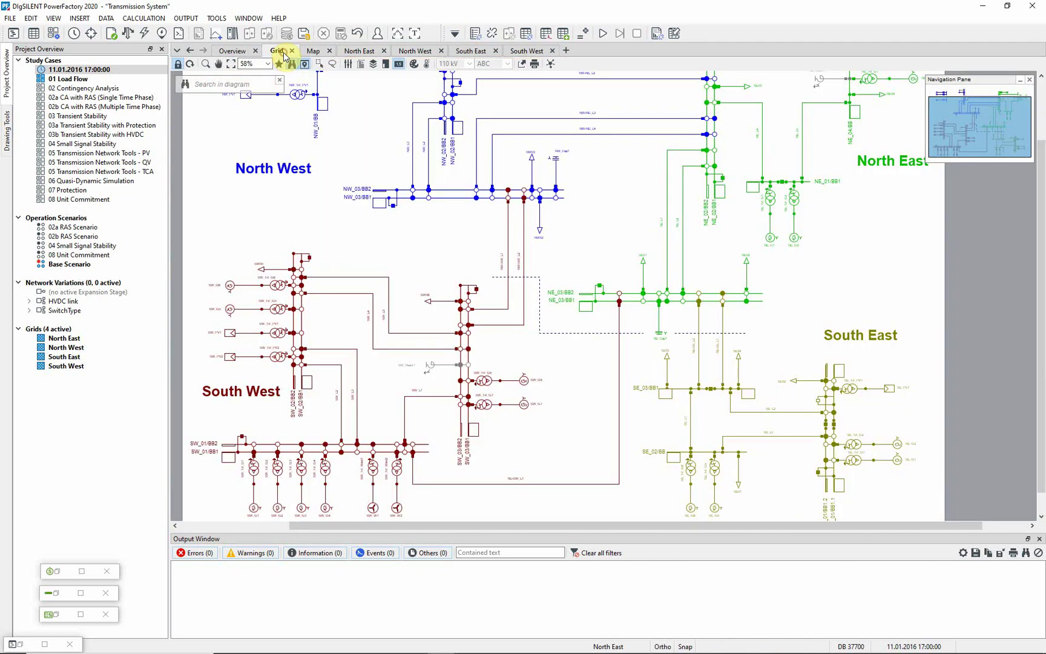
# Run a balanced AC load flow with active power as dispatched by the reference machine
pyautogui.click(128, 35)
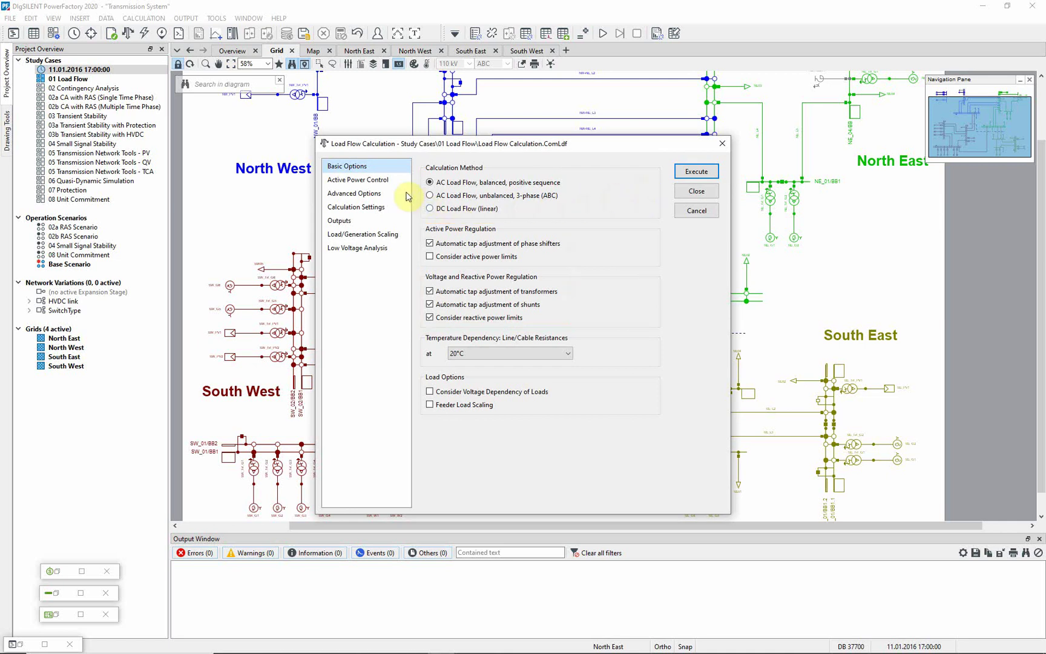
pyautogui.click(389, 182)
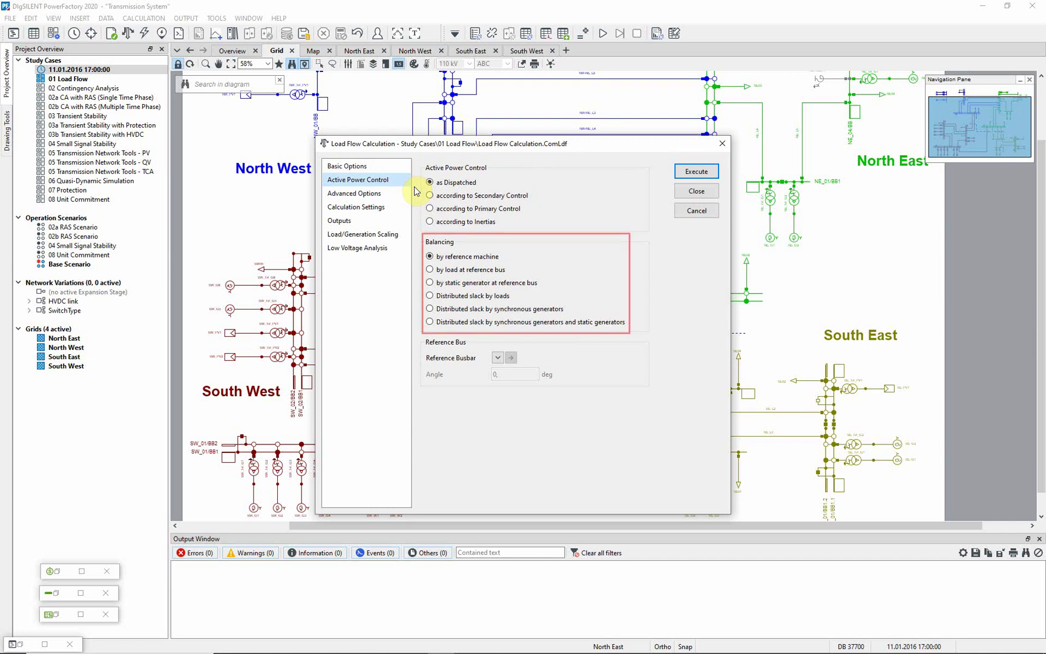
pyautogui.click(696, 171)
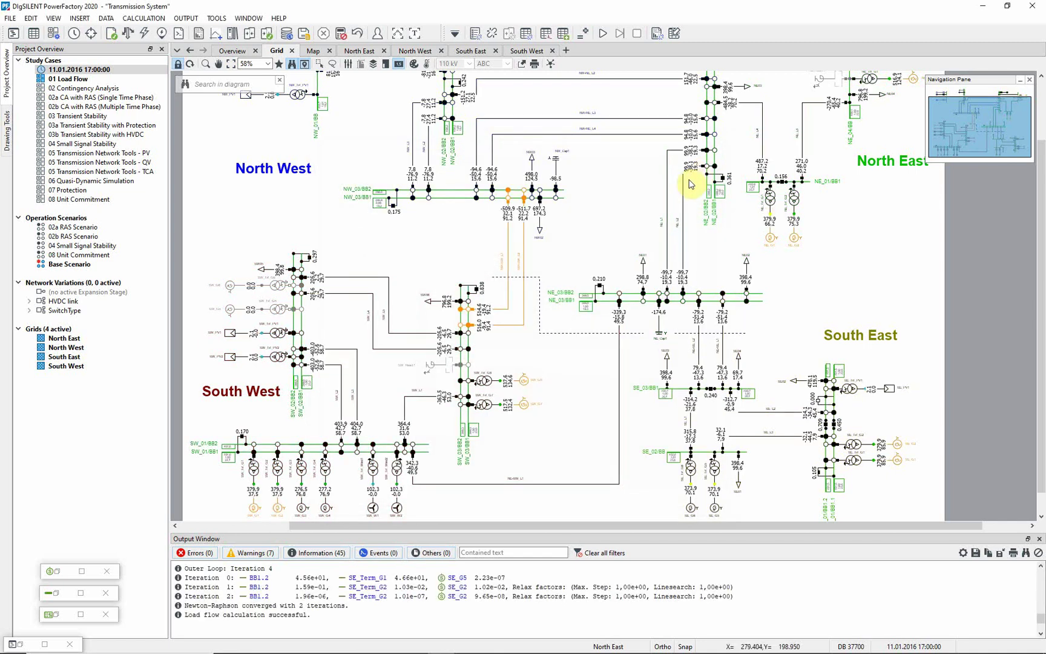
# Mark reference machine SW_G8 in the Grid diagram and fit the whole page in view
pyautogui.click(58, 571)
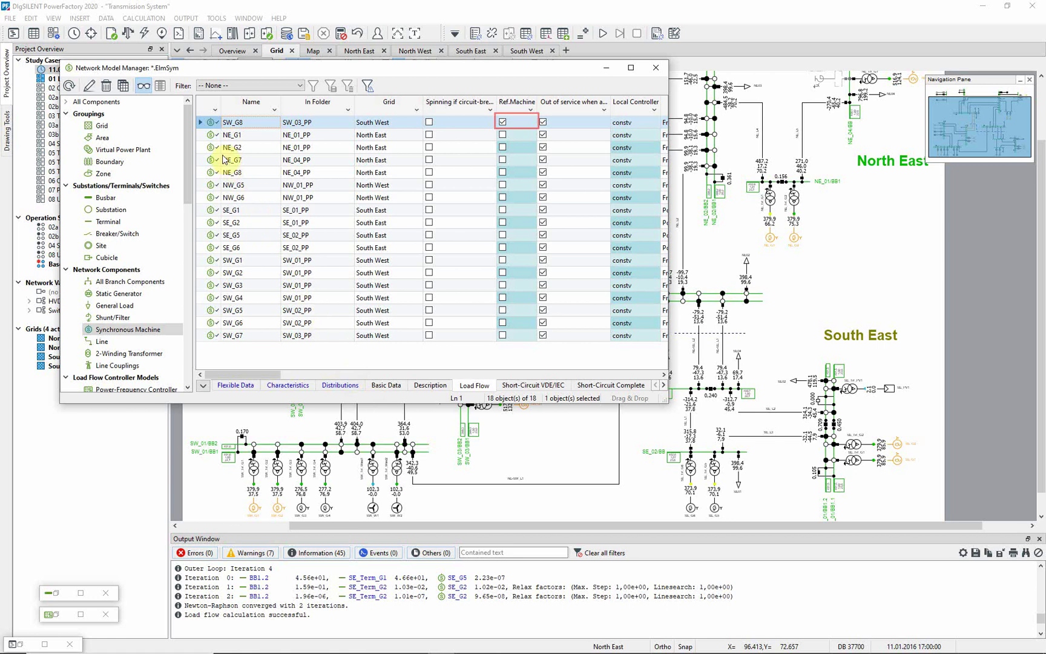
pyautogui.rightClick(207, 123)
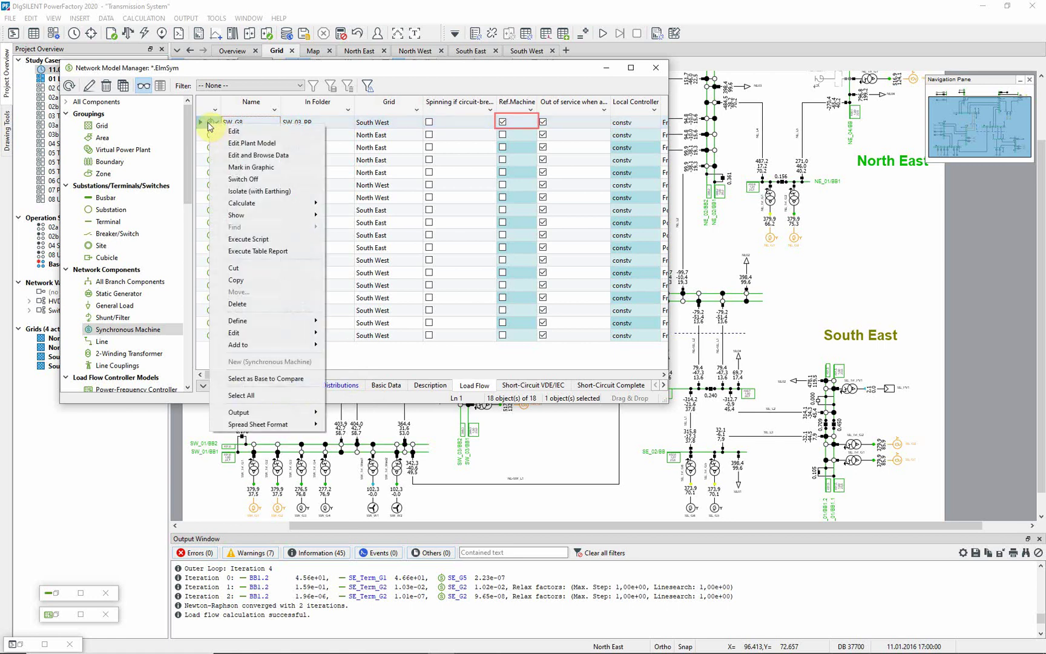
pyautogui.click(240, 167)
pyautogui.click(423, 226)
pyautogui.click(536, 168)
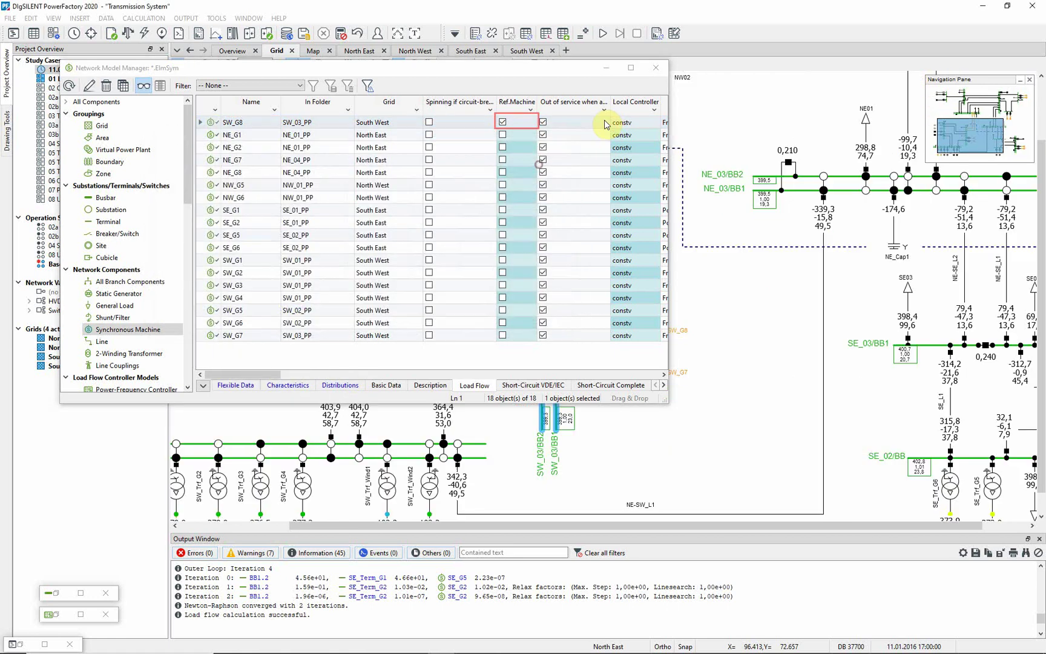
pyautogui.click(607, 70)
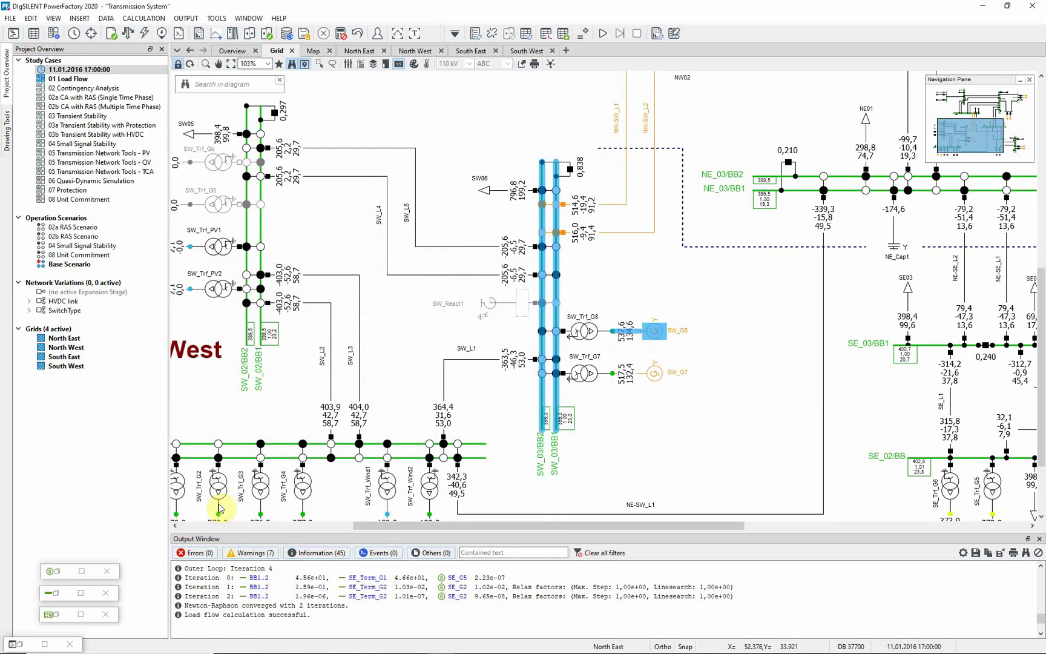
pyautogui.hotkey('ctrl', 'a')
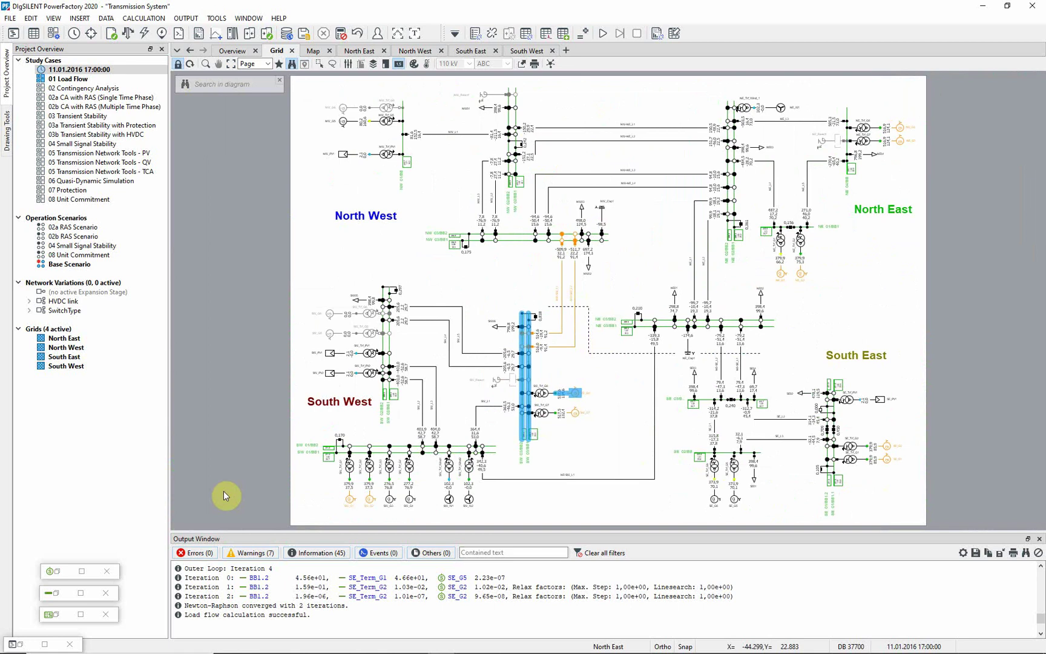
# Take generator SW_G1 out of service and rerun the load flow
pyautogui.doubleClick(348, 498)
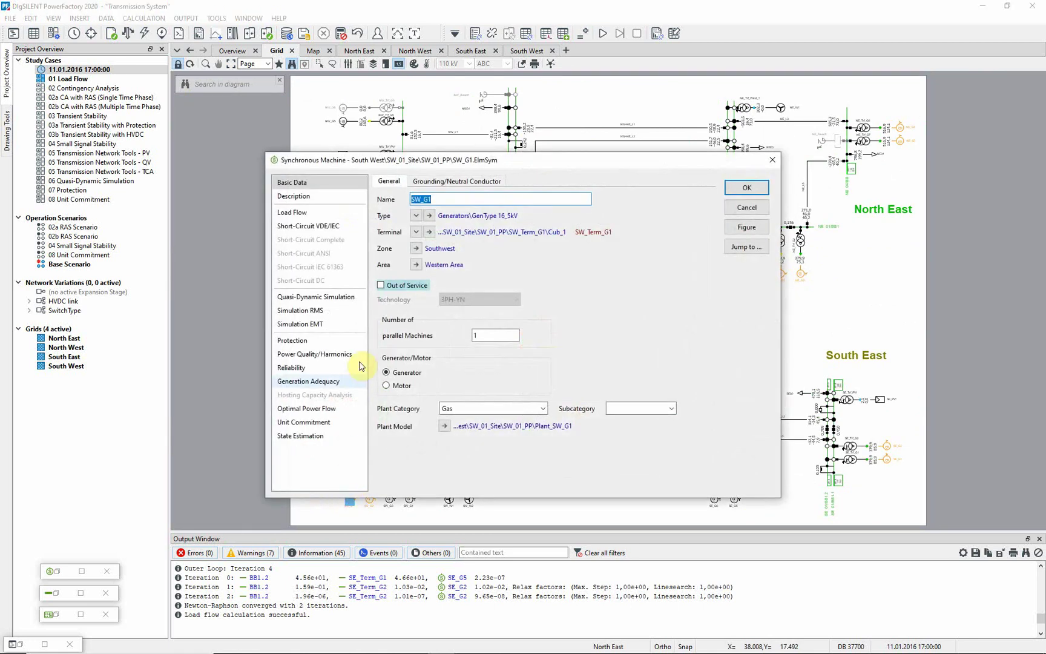
pyautogui.click(381, 286)
pyautogui.click(747, 187)
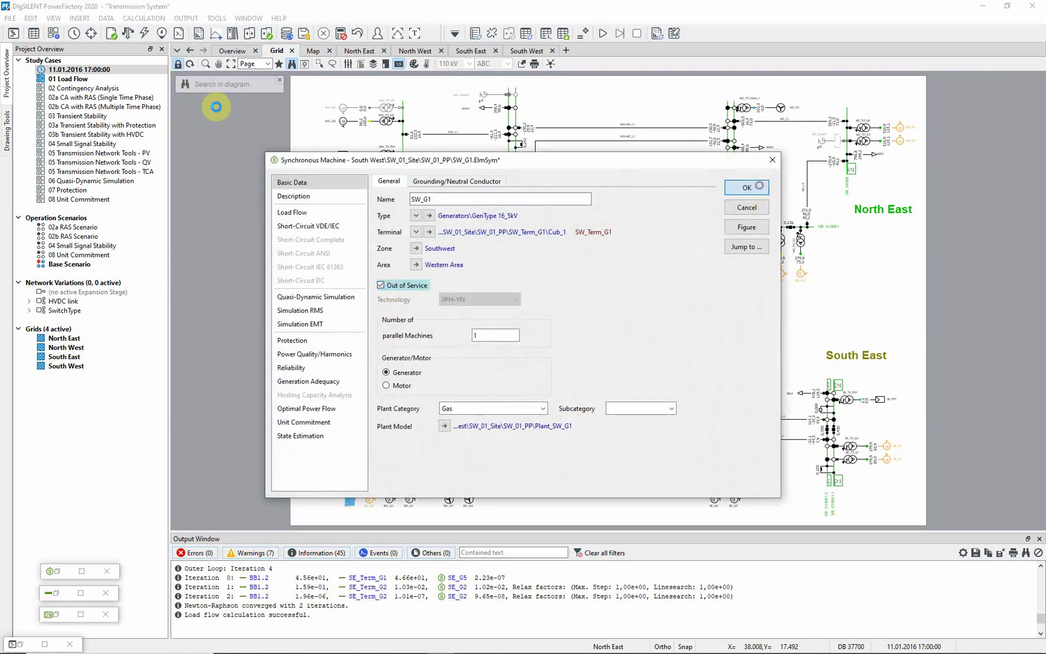
pyautogui.click(128, 37)
pyautogui.click(690, 170)
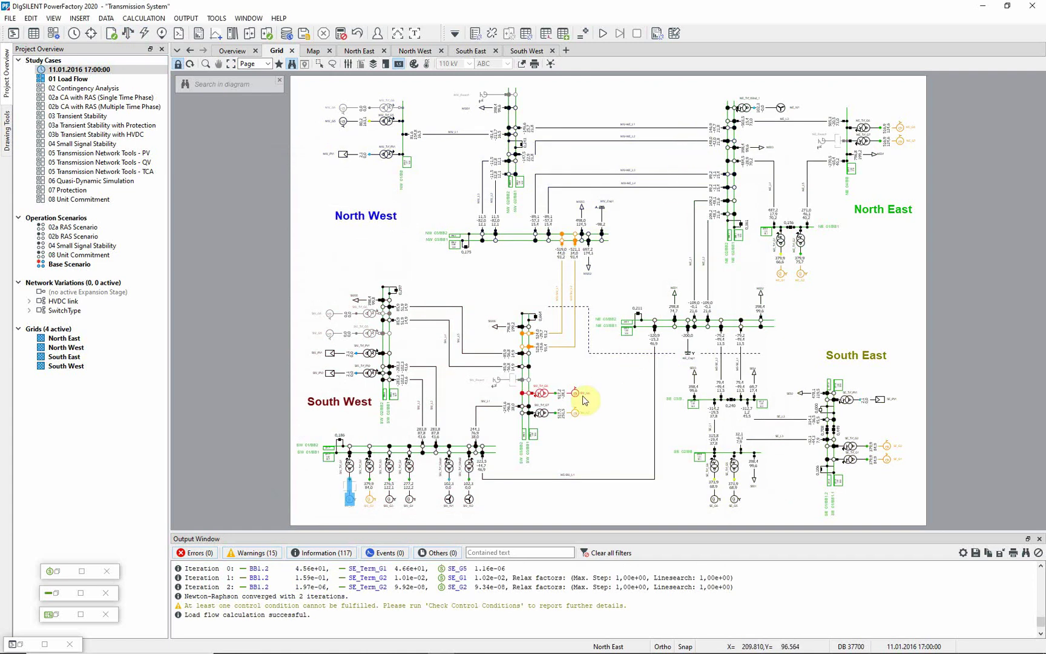
# Return SW_G1 to service and rerun the load flow
pyautogui.moveTo(562, 400)
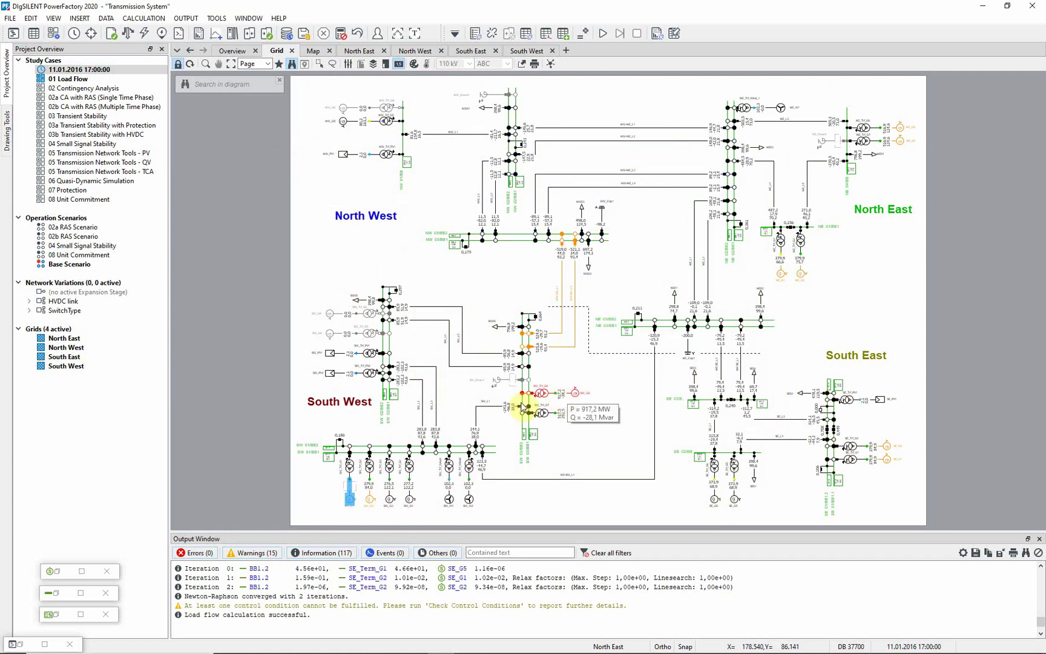
pyautogui.doubleClick(353, 497)
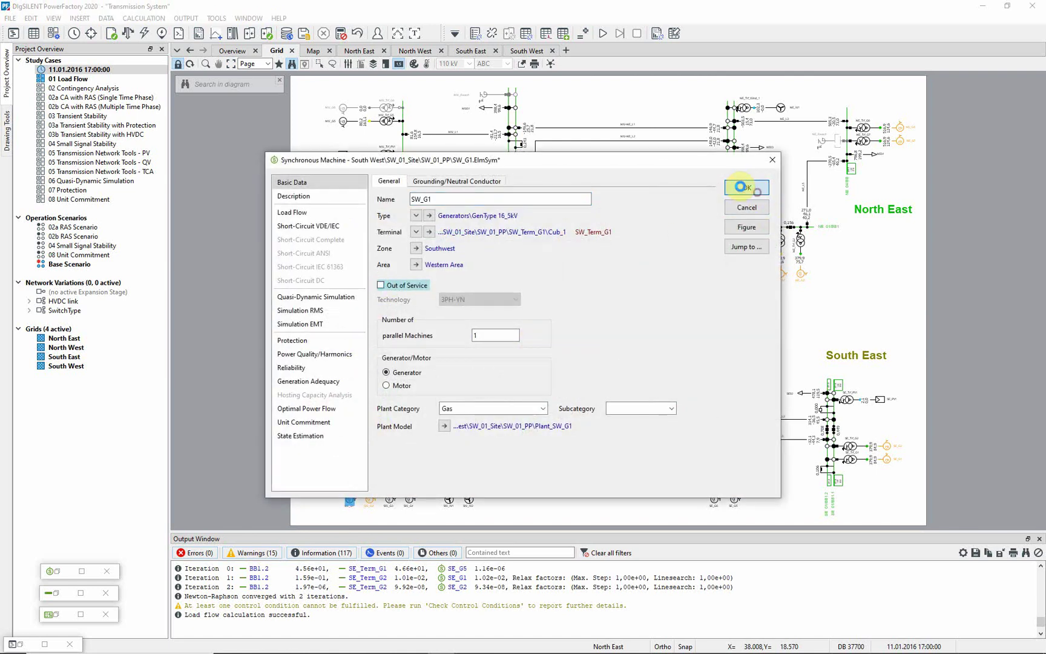
pyautogui.click(745, 187)
pyautogui.click(127, 33)
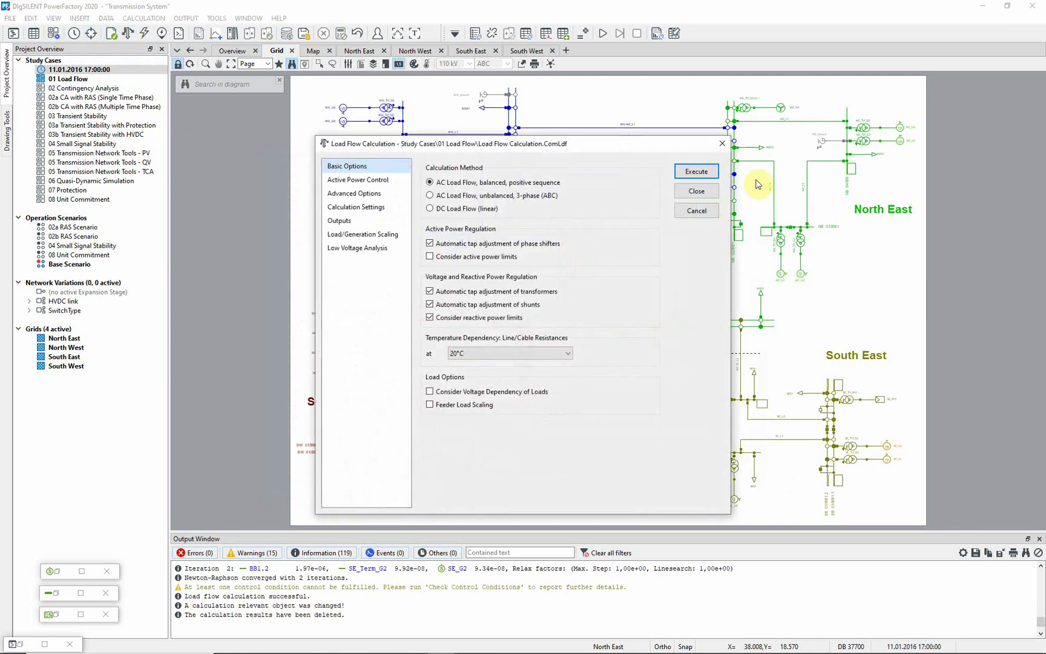
pyautogui.click(694, 172)
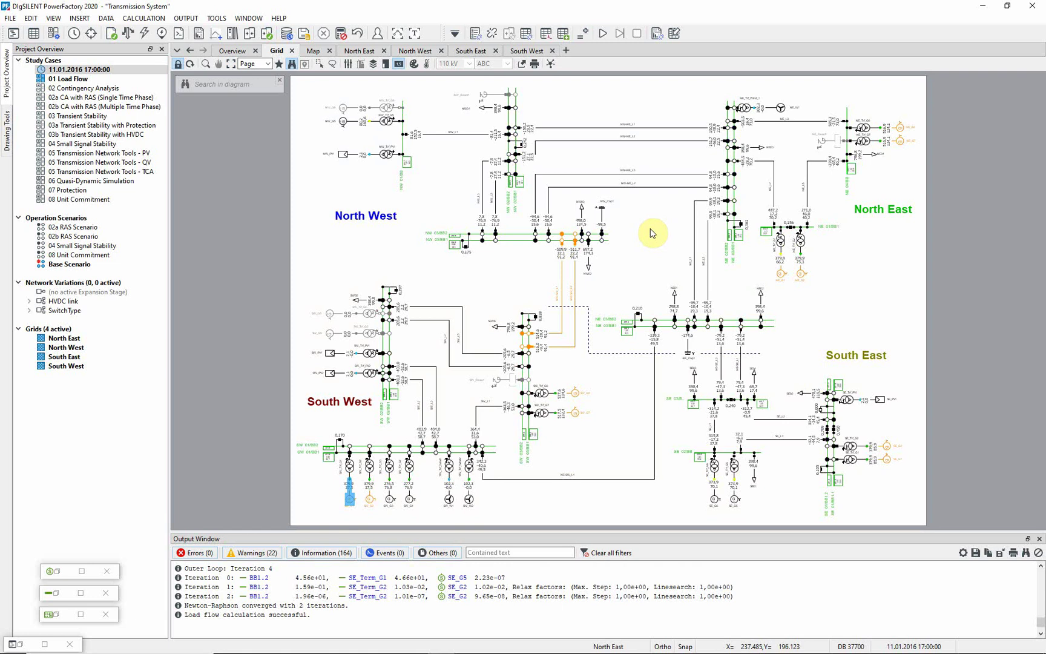
pyautogui.click(415, 65)
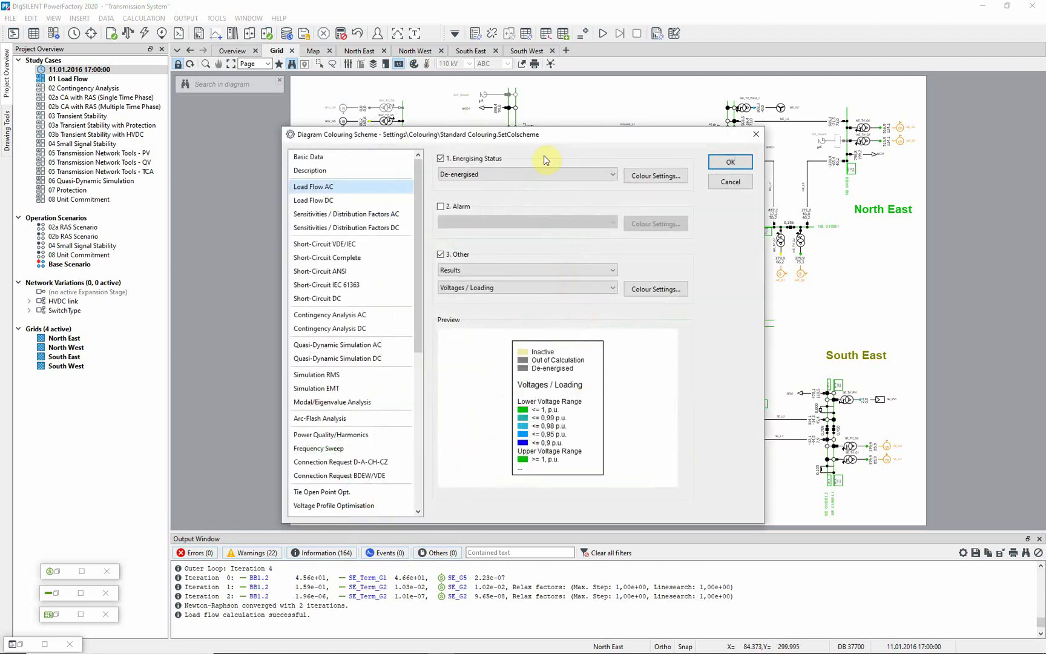
pyautogui.click(659, 289)
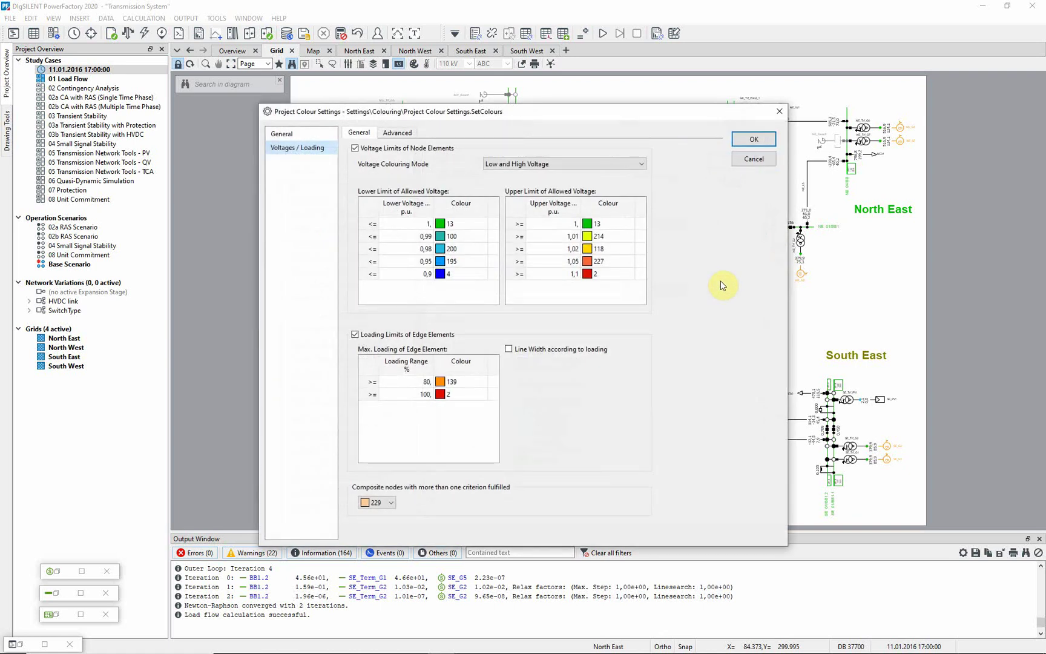
pyautogui.click(753, 160)
pyautogui.click(739, 184)
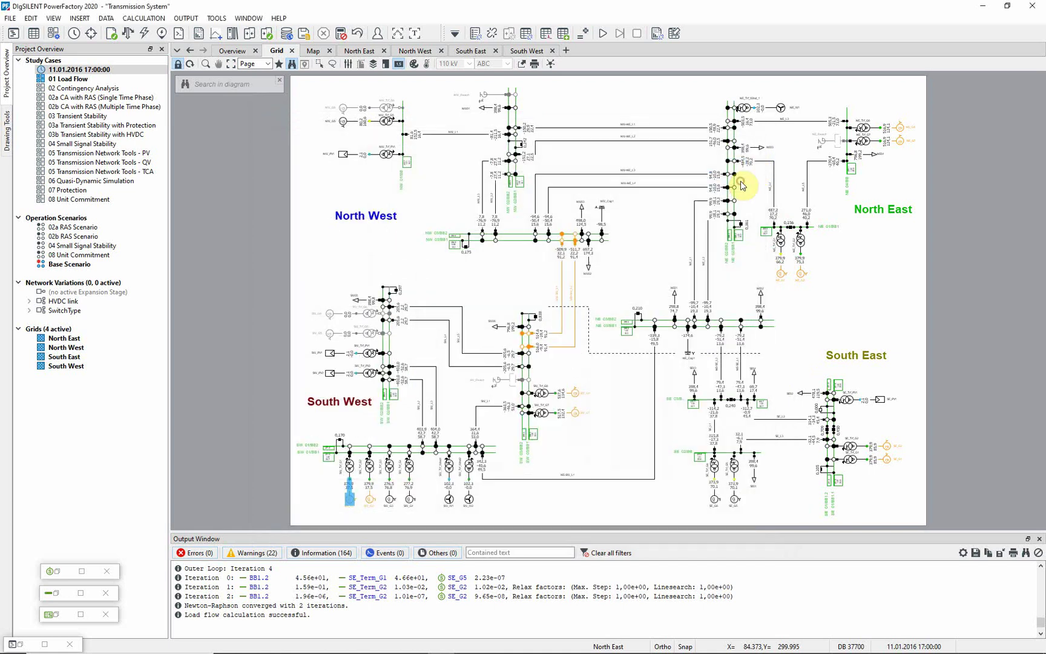
# Zoom into NW_03/SW_03 to check interconnector loading, then show the Overview diagram
pyautogui.click(205, 64)
pyautogui.moveTo(487, 150); pyautogui.dragTo(690, 378)
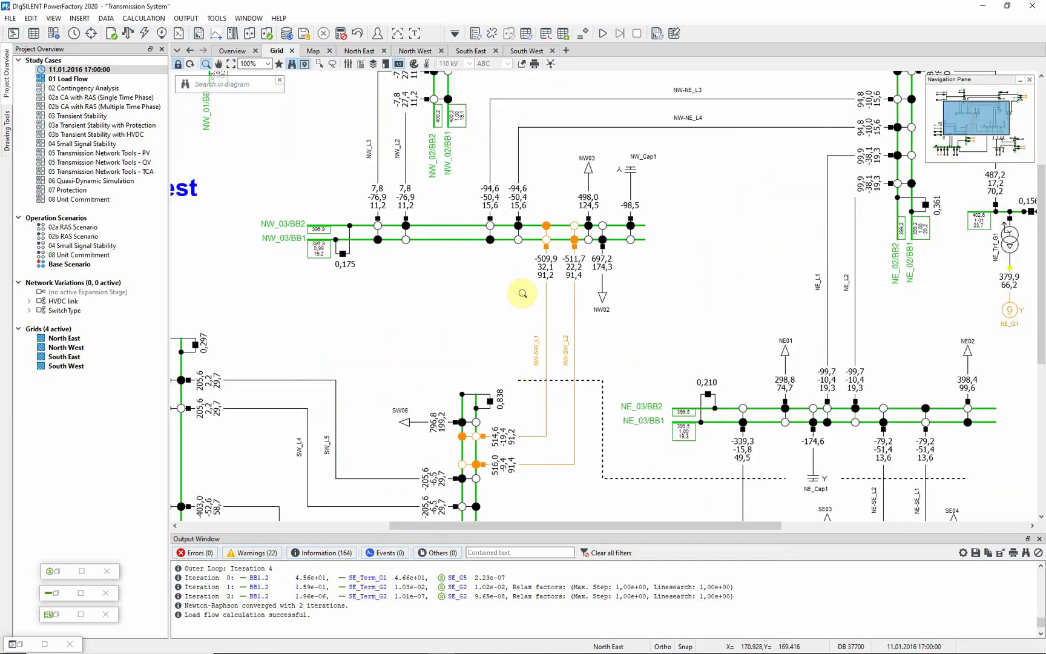
pyautogui.moveTo(548, 268)
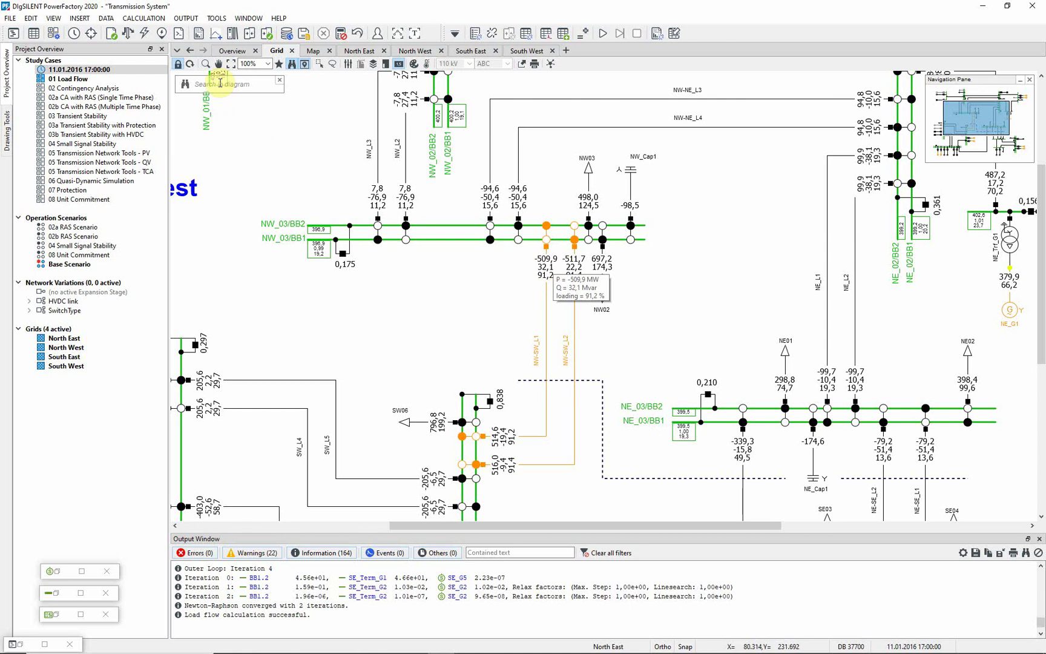
pyautogui.click(232, 50)
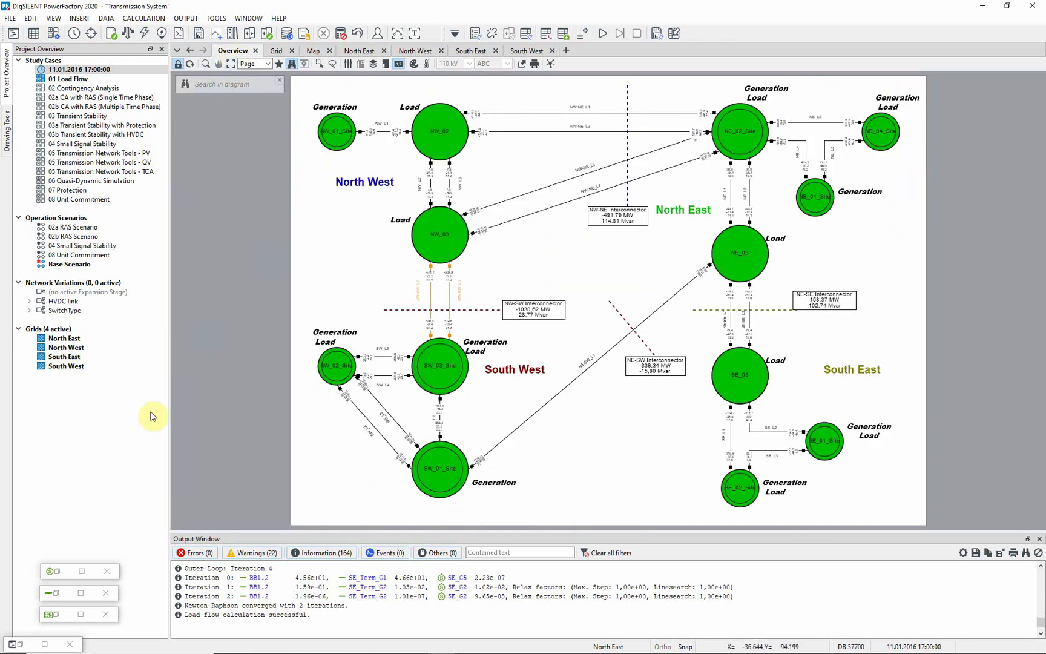
# Filter the busbar table to the North East grid and sort by folder, NE_01 first
pyautogui.click(56, 594)
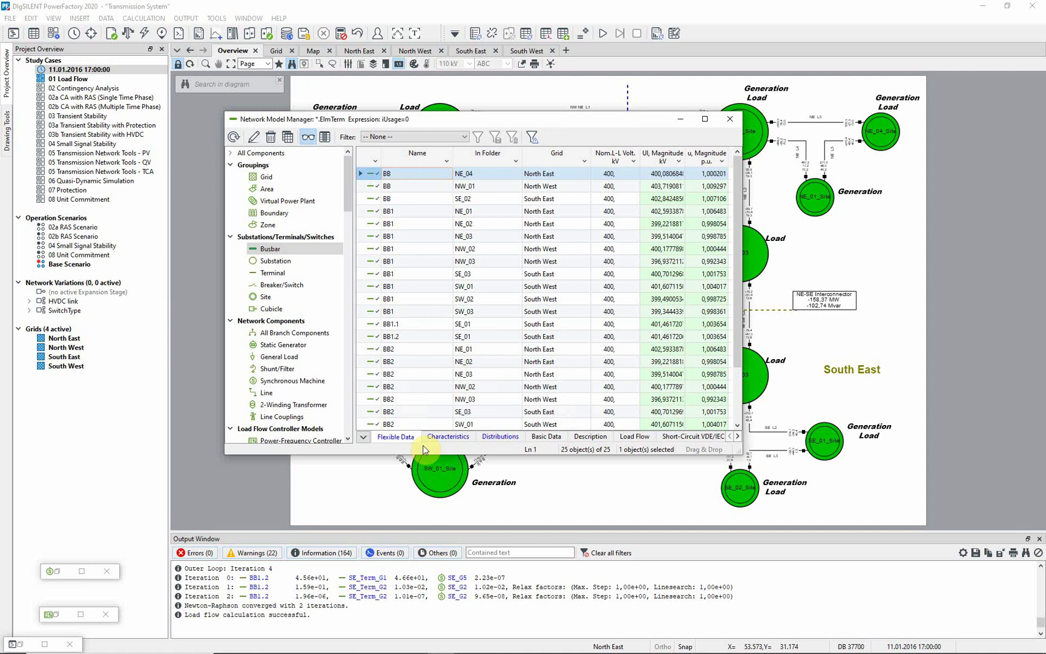
pyautogui.click(584, 161)
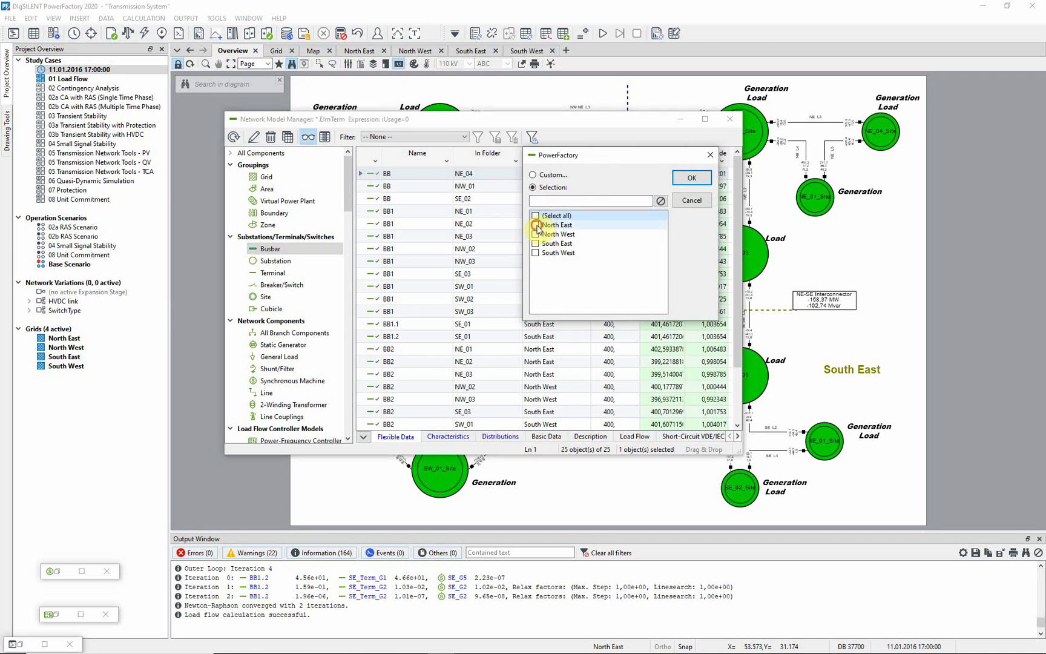
pyautogui.click(536, 225)
pyautogui.click(691, 178)
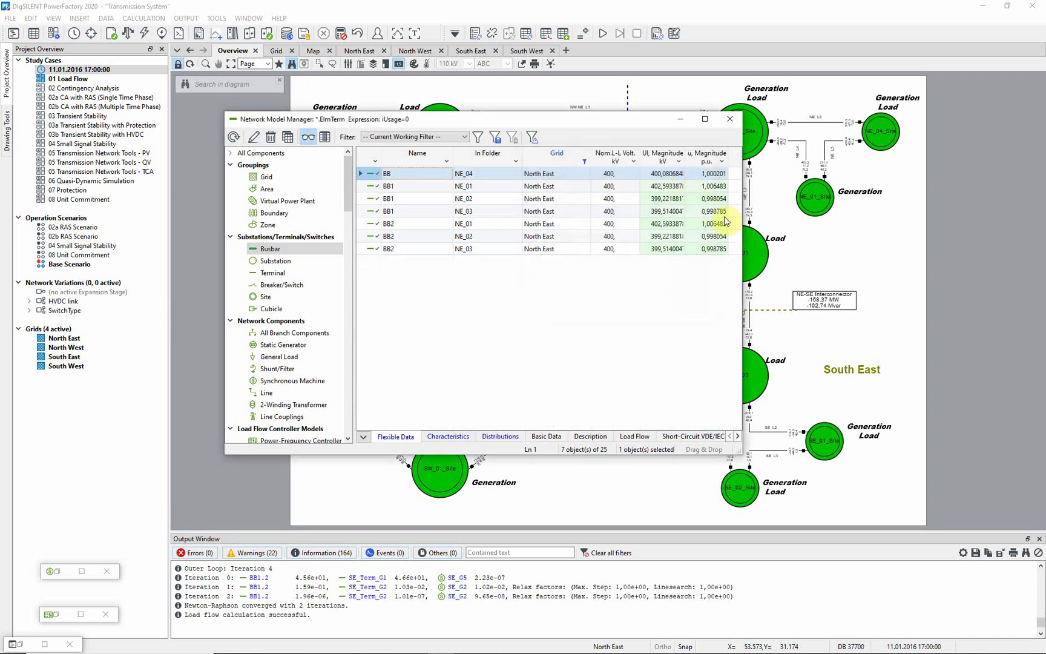
pyautogui.click(487, 159)
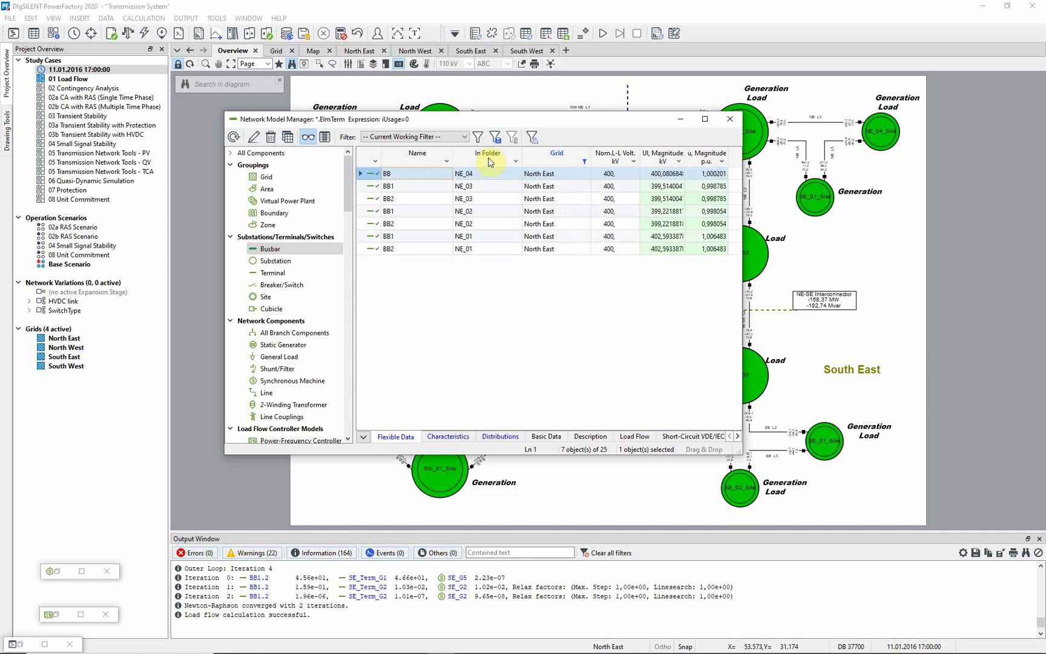
pyautogui.click(489, 160)
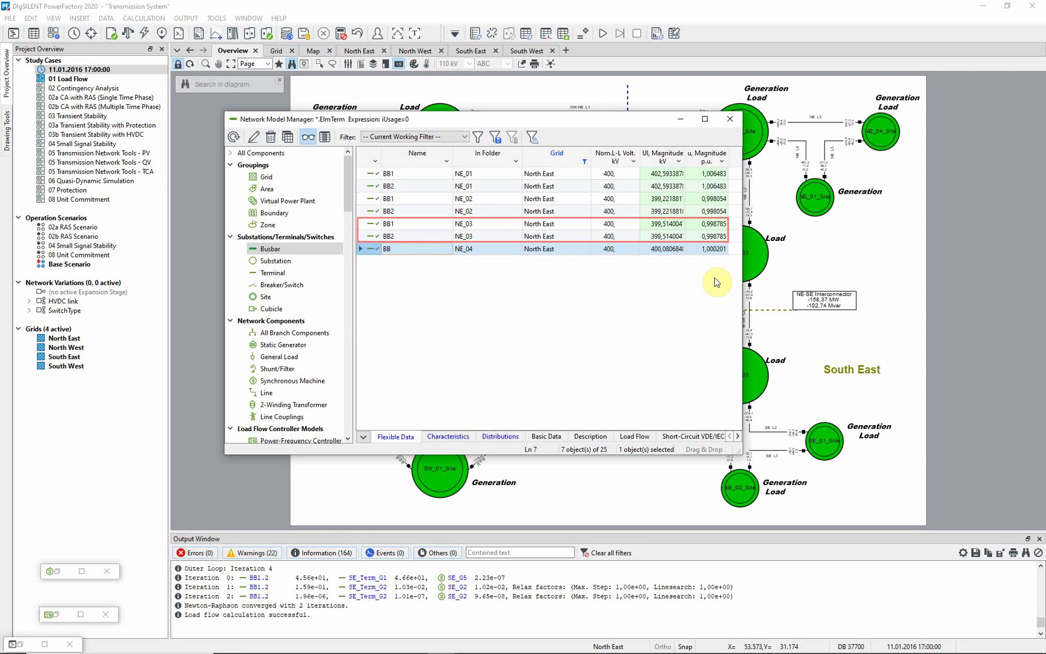
# Open the NE_03 bus coupler, rerun the load flow, and check BB1 401,99 kV, BB2 395,18 kV
pyautogui.click(681, 121)
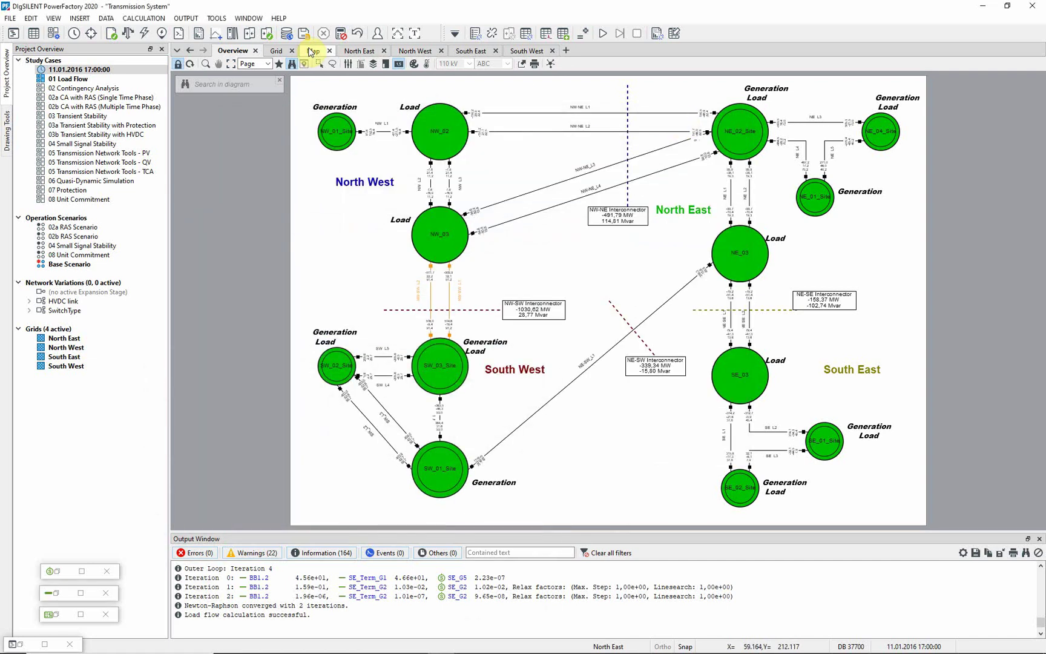
pyautogui.click(278, 54)
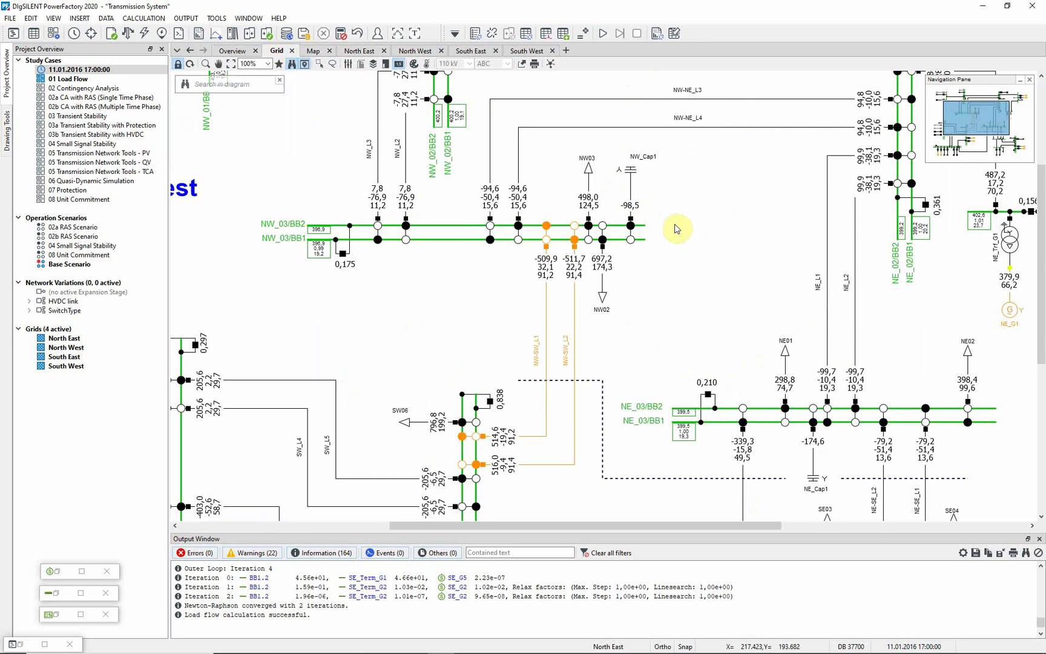
pyautogui.doubleClick(709, 397)
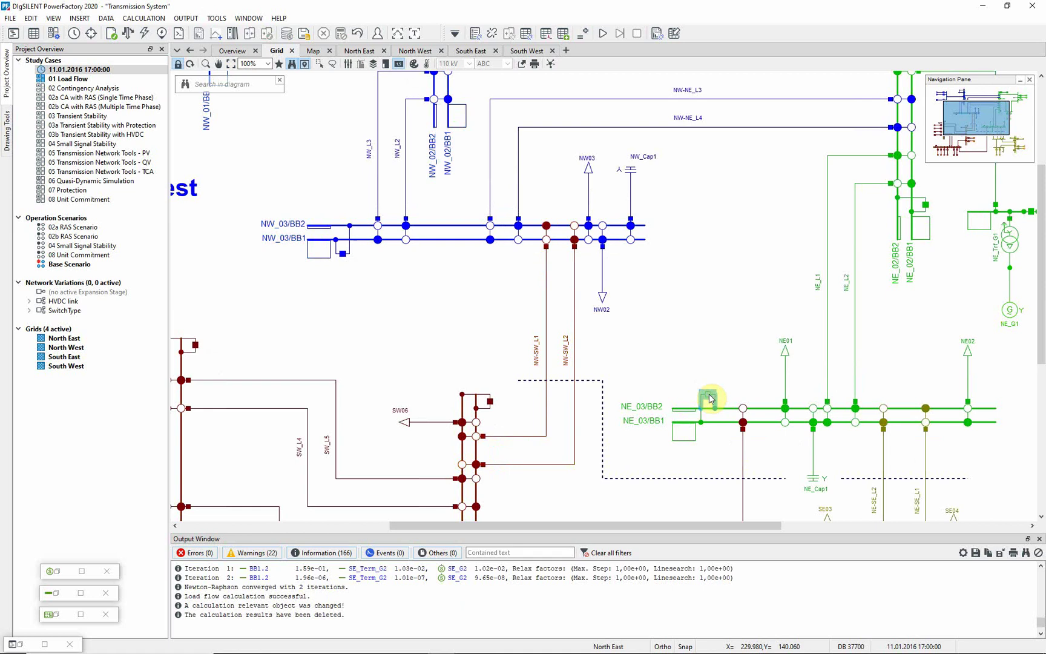
pyautogui.click(127, 33)
pyautogui.click(694, 173)
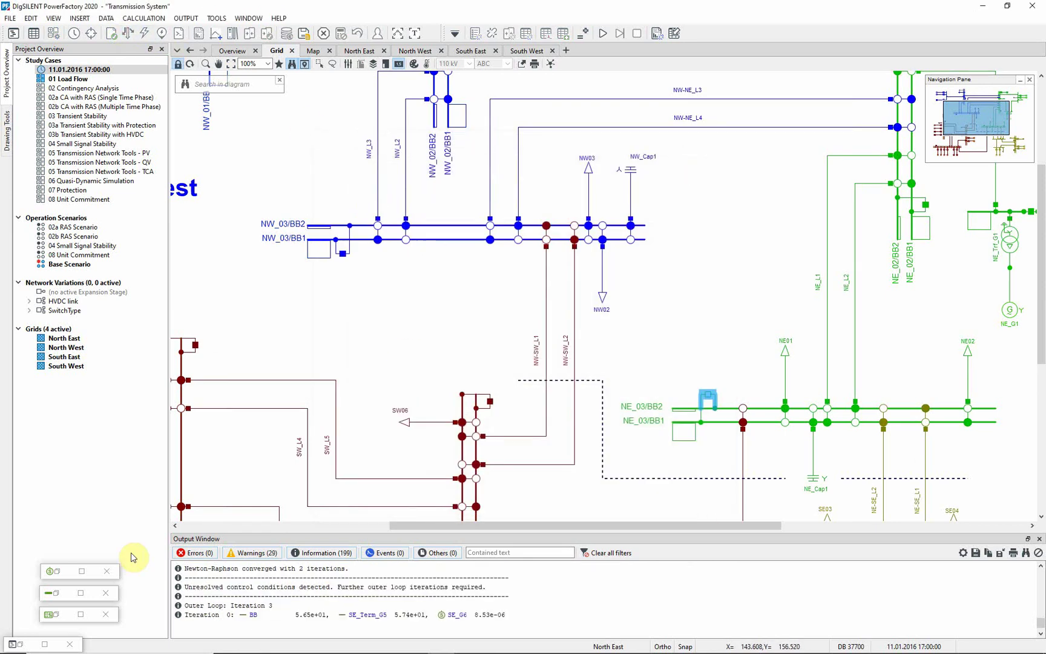
pyautogui.doubleClick(66, 595)
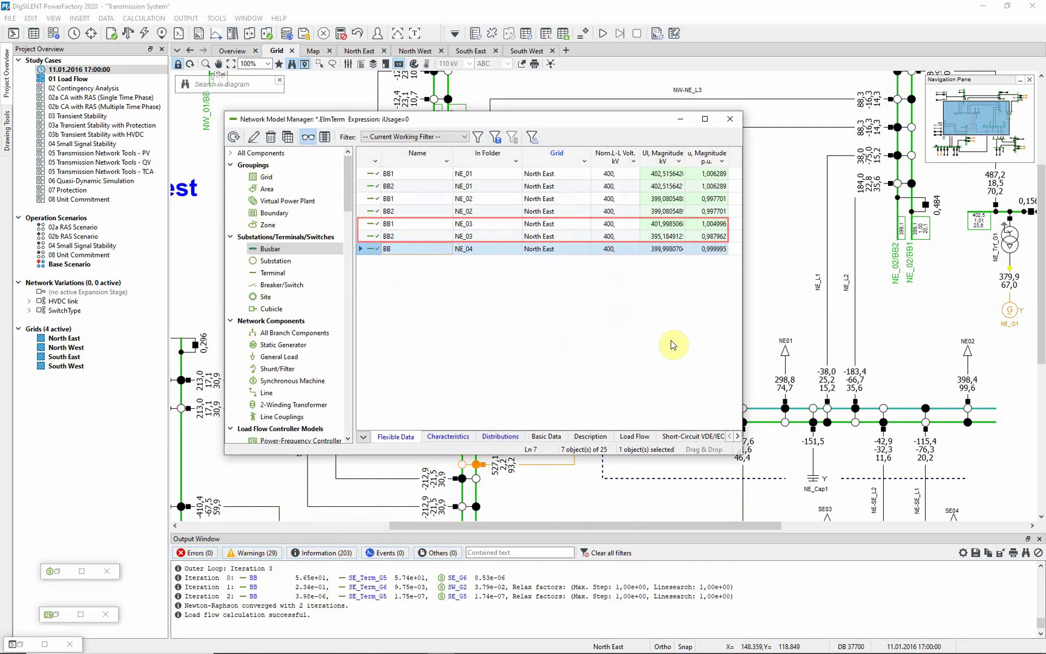
pyautogui.click(682, 120)
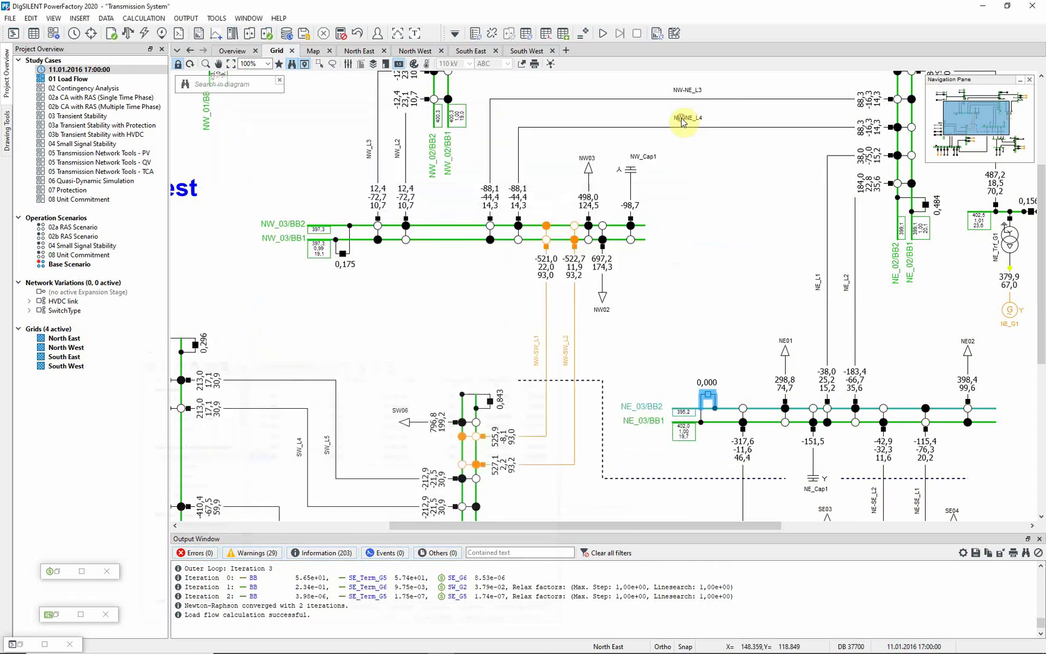
# Close the NE_03 bus coupler again and bring up the load flow's Active Power Control page
pyautogui.doubleClick(708, 399)
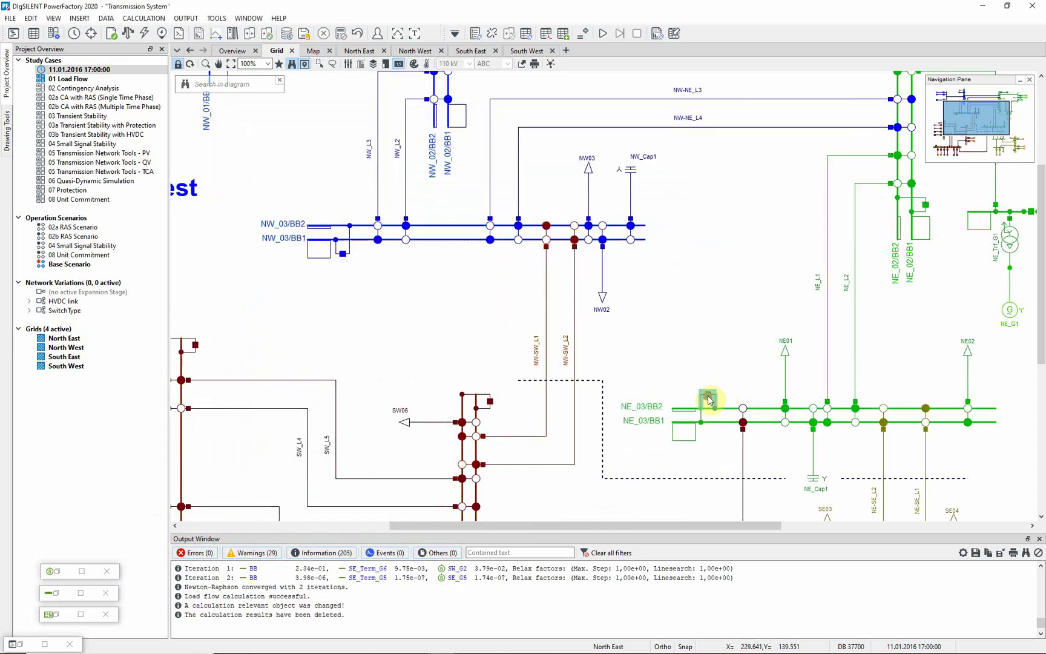
pyautogui.click(128, 33)
pyautogui.click(351, 180)
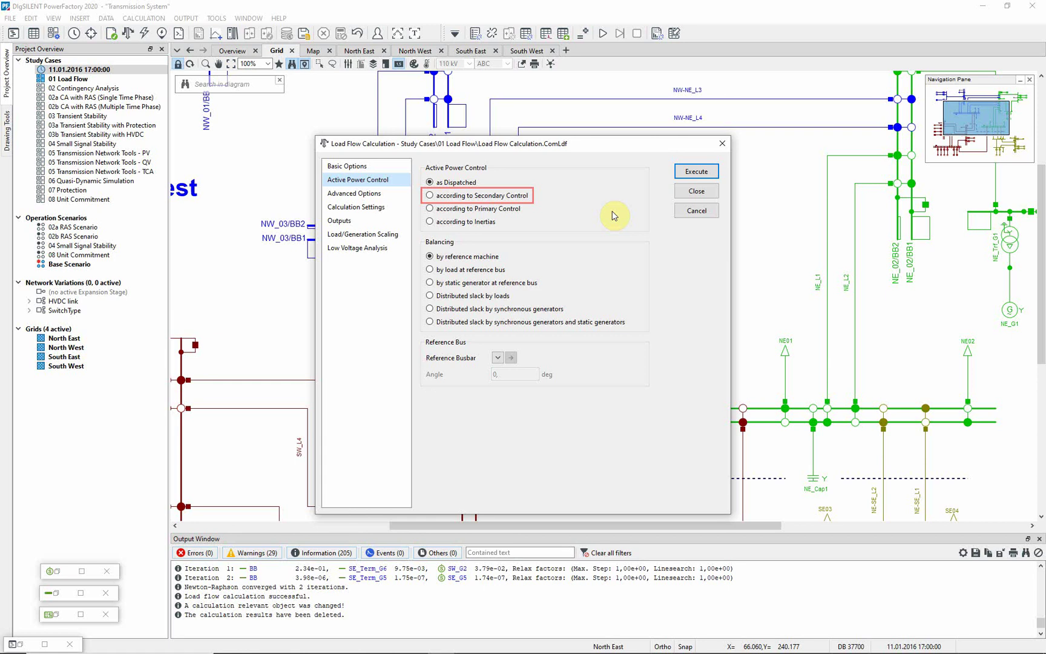
# Review the South East exchange controller holding -200 MW on the NE-SE Interconnector
pyautogui.click(690, 212)
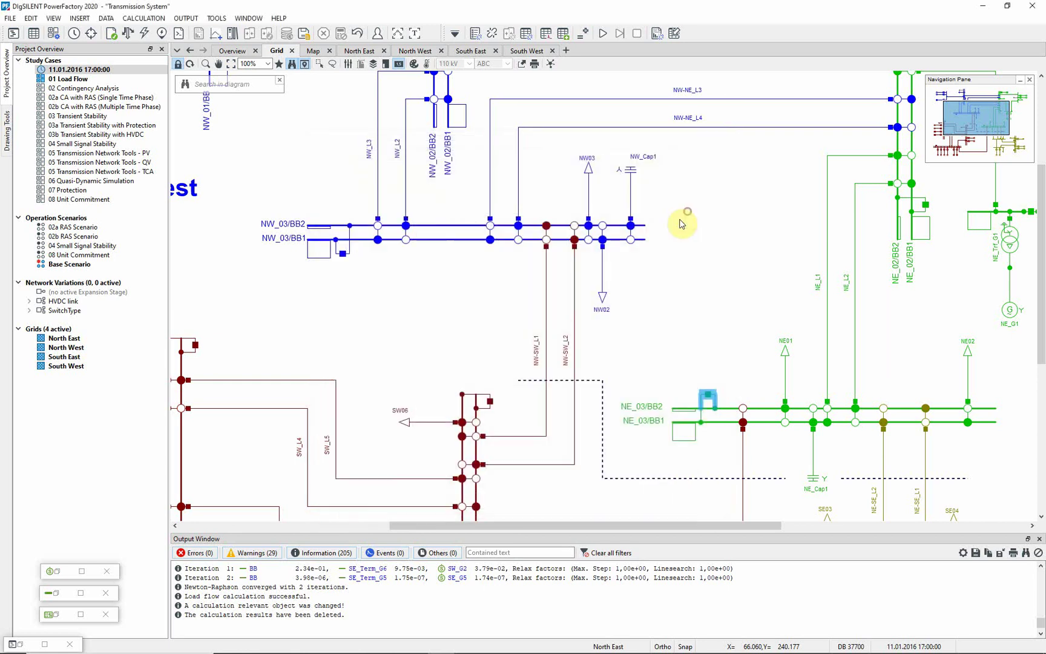
pyautogui.click(58, 615)
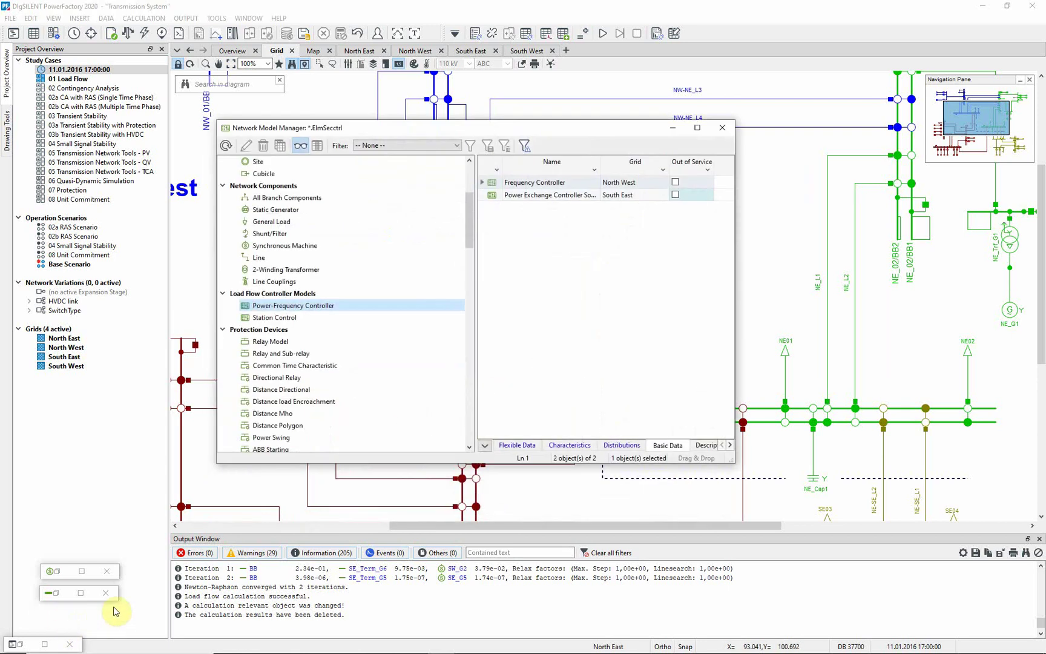
pyautogui.doubleClick(494, 195)
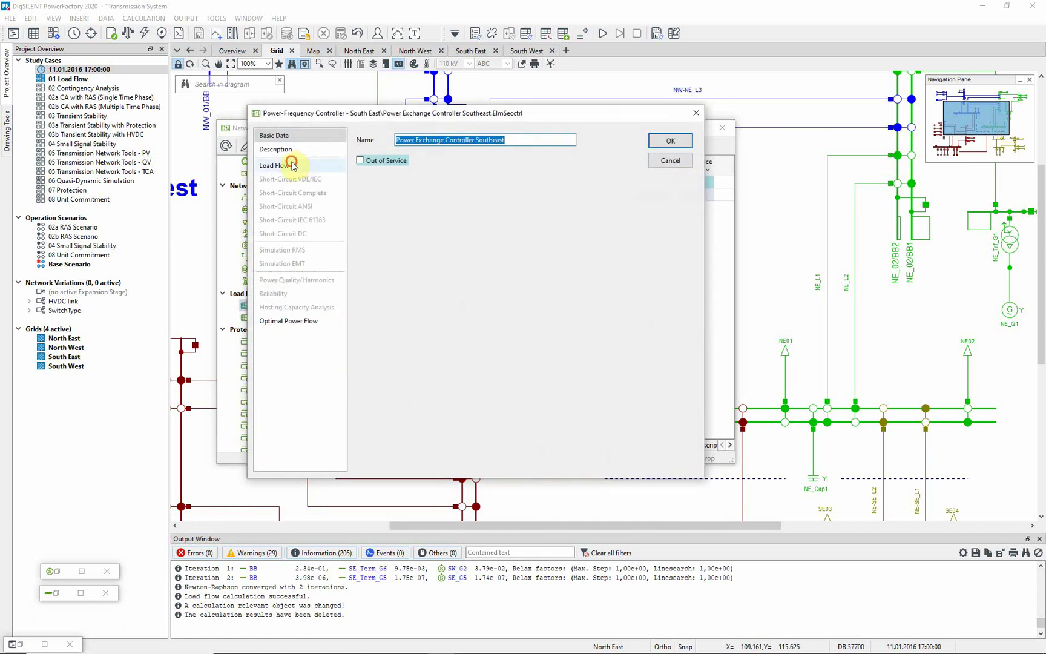
pyautogui.click(292, 164)
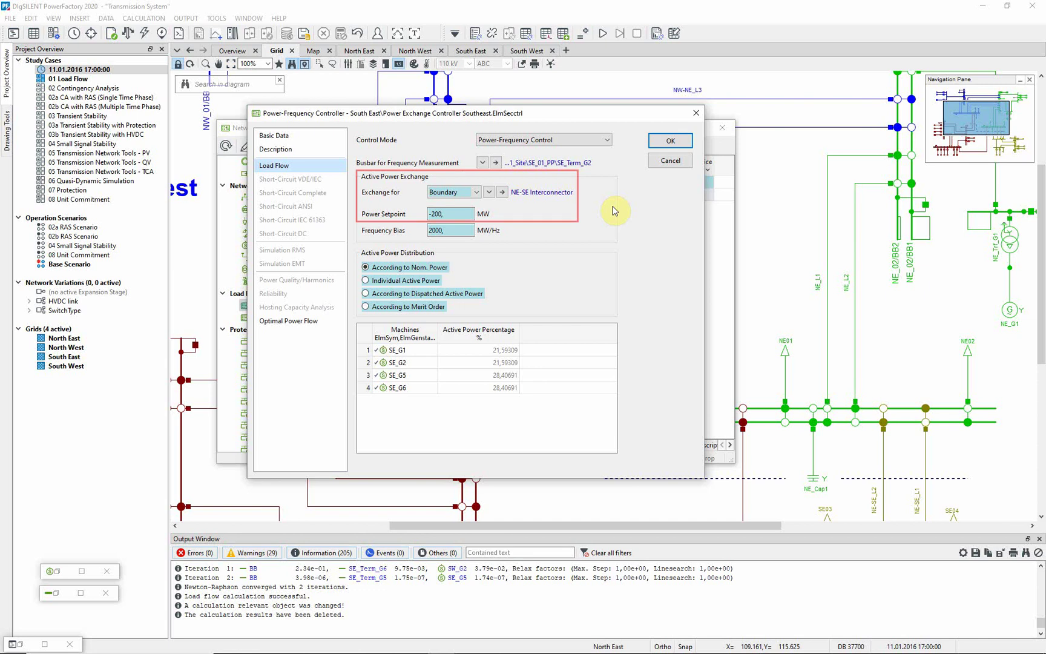
pyautogui.click(660, 160)
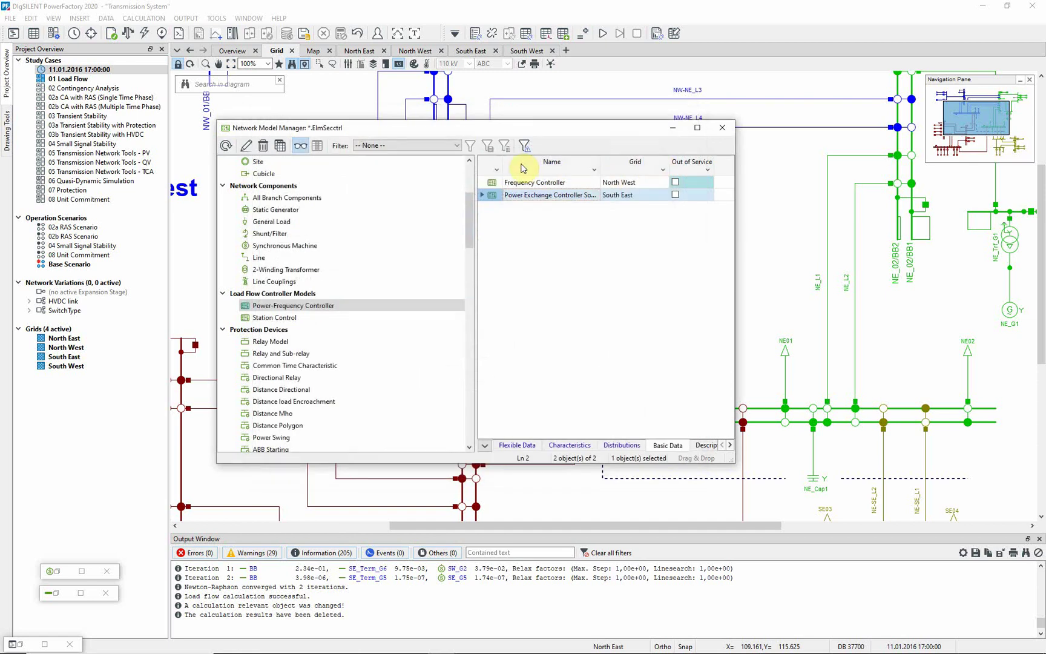
# Review the North West frequency controller's load flow settings and return to the diagram
pyautogui.doubleClick(493, 183)
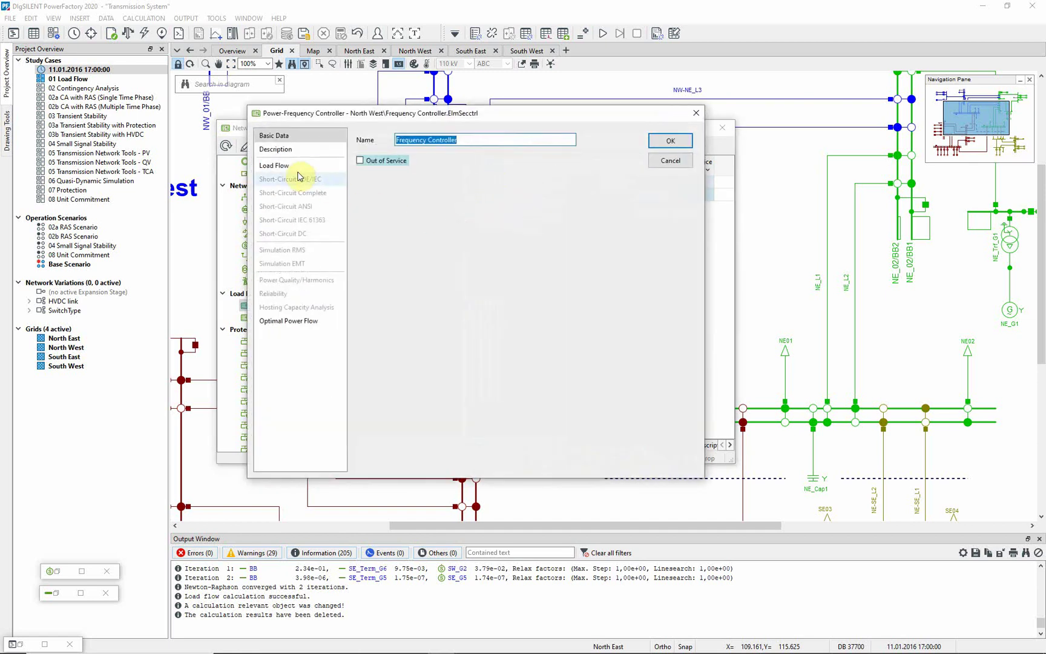
pyautogui.click(294, 169)
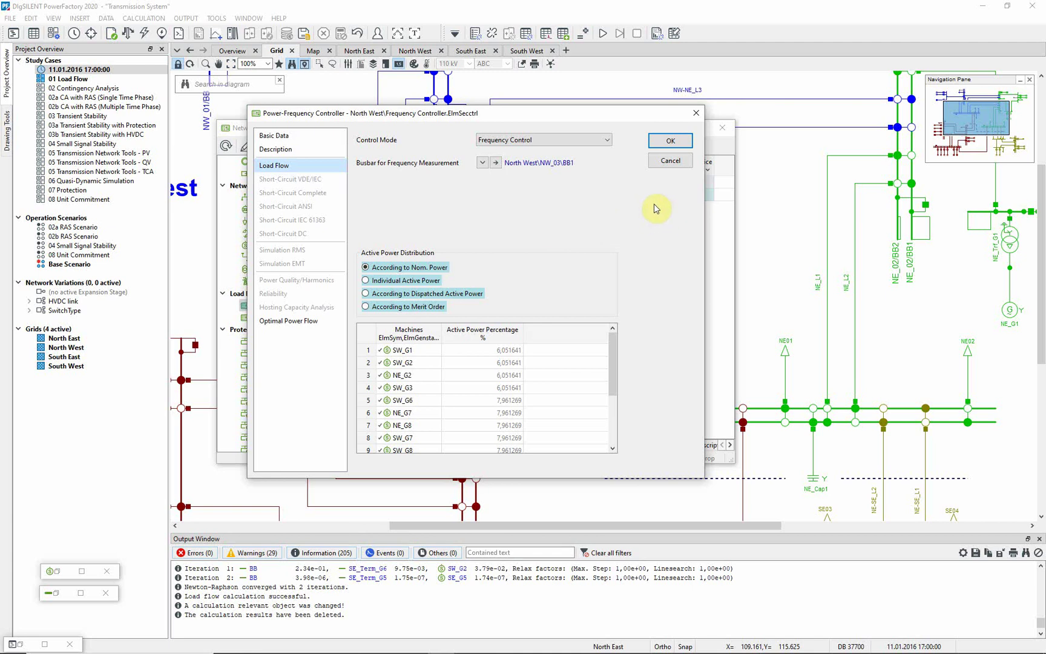
pyautogui.click(682, 163)
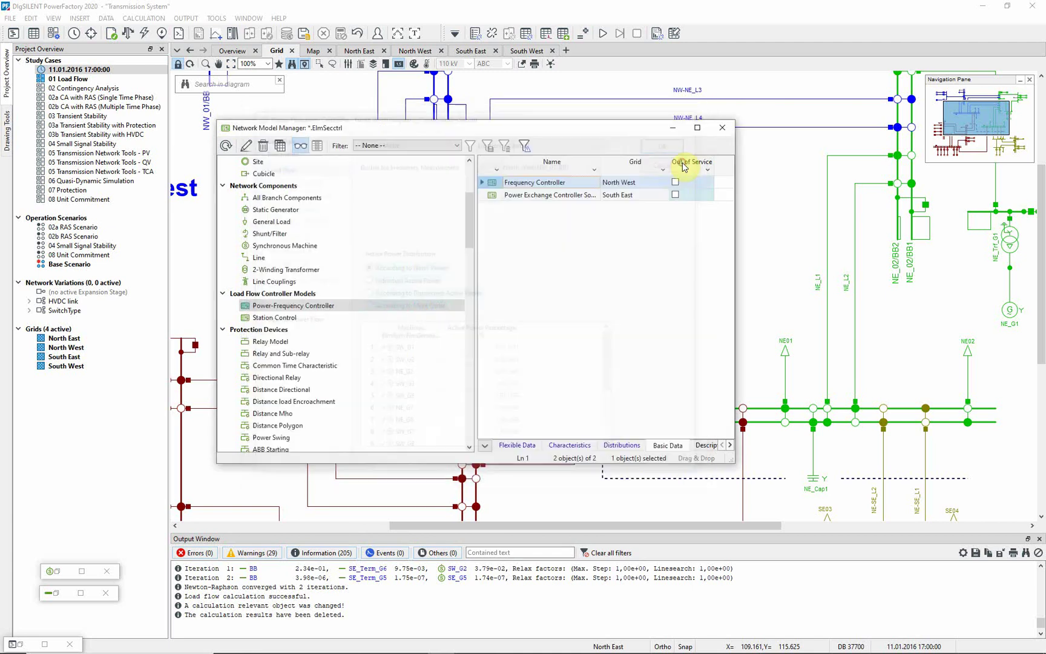
pyautogui.click(673, 128)
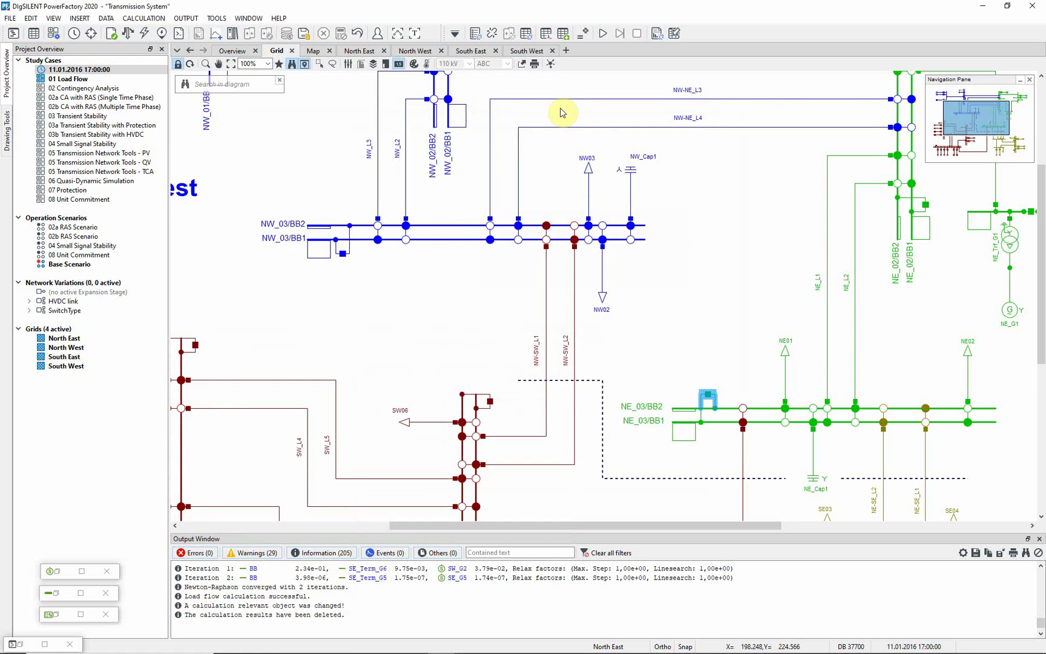
# Rerun the load flow as dispatched and view the Overview, with NE-SE at -158,37 MW
pyautogui.click(128, 33)
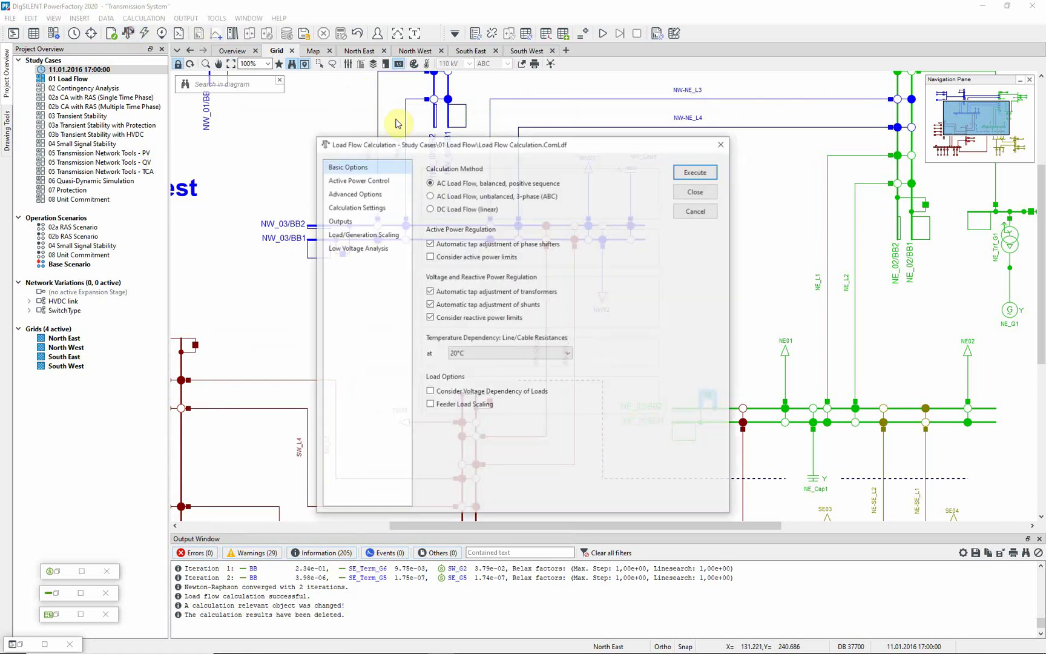
pyautogui.click(381, 180)
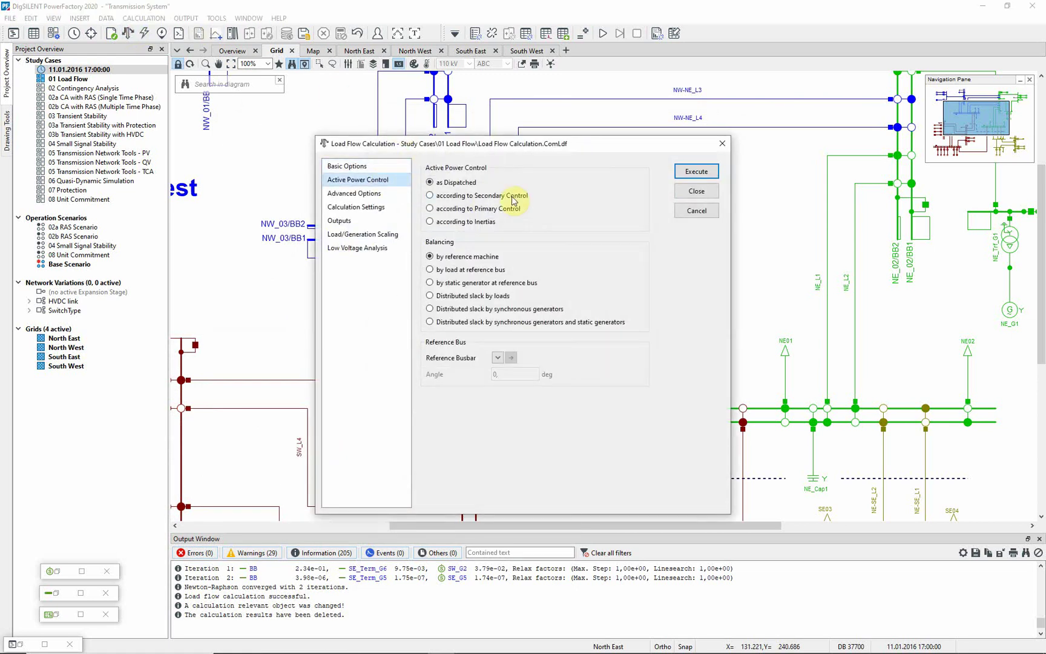
pyautogui.click(696, 171)
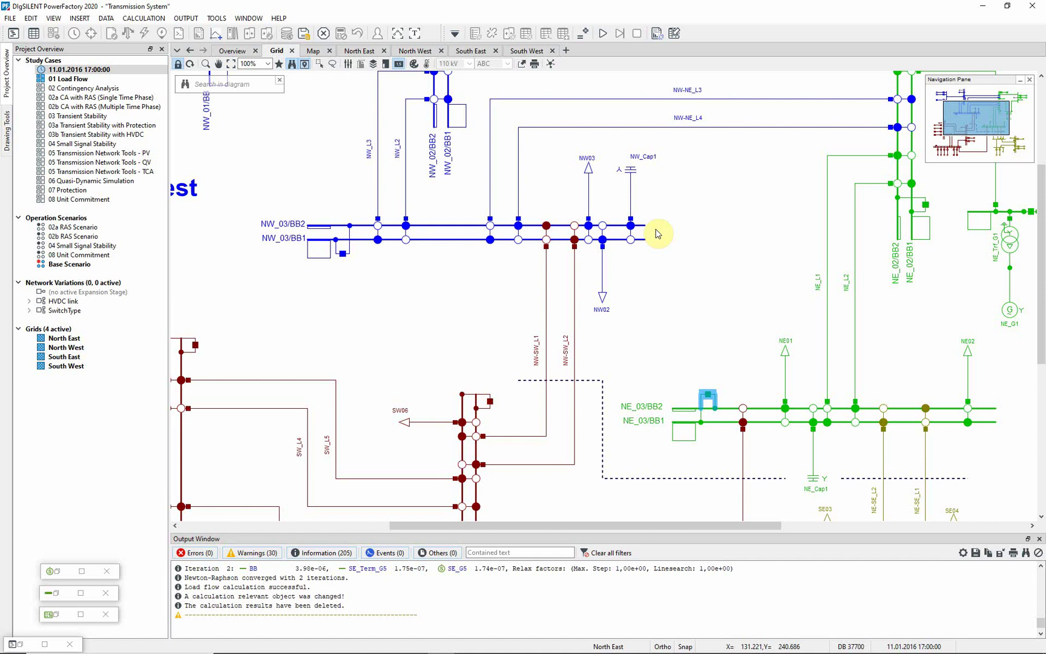
pyautogui.click(234, 50)
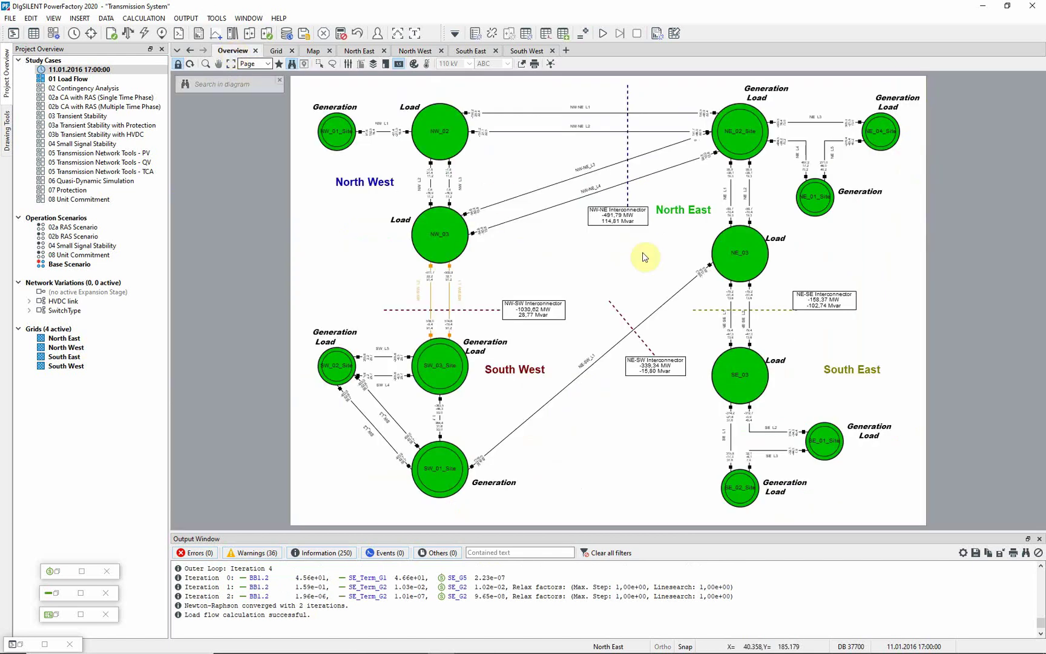
pyautogui.moveTo(846, 308)
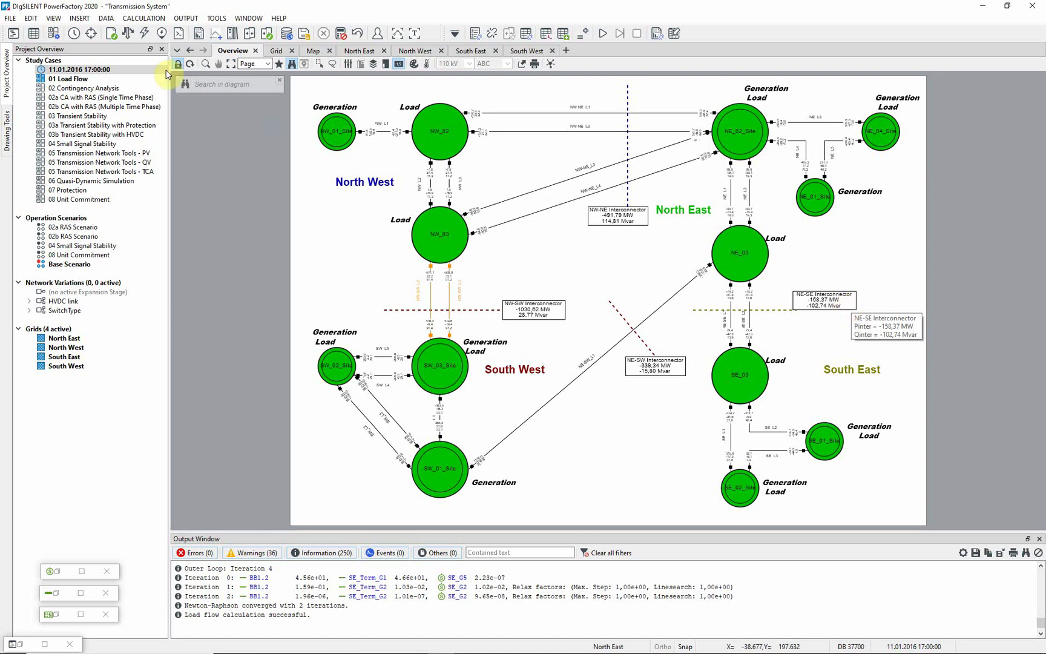
# Rerun the load flow with active power control 'according to Secondary Control', holding NE-SE Interconnector at -200,00 MW
pyautogui.click(128, 33)
pyautogui.click(396, 181)
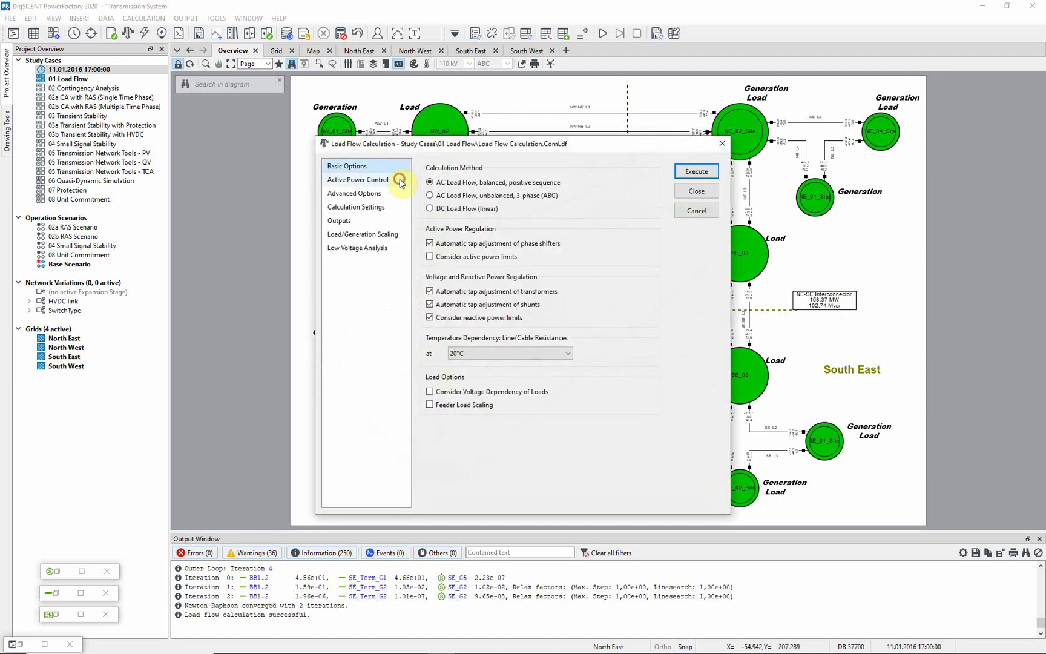
pyautogui.click(472, 196)
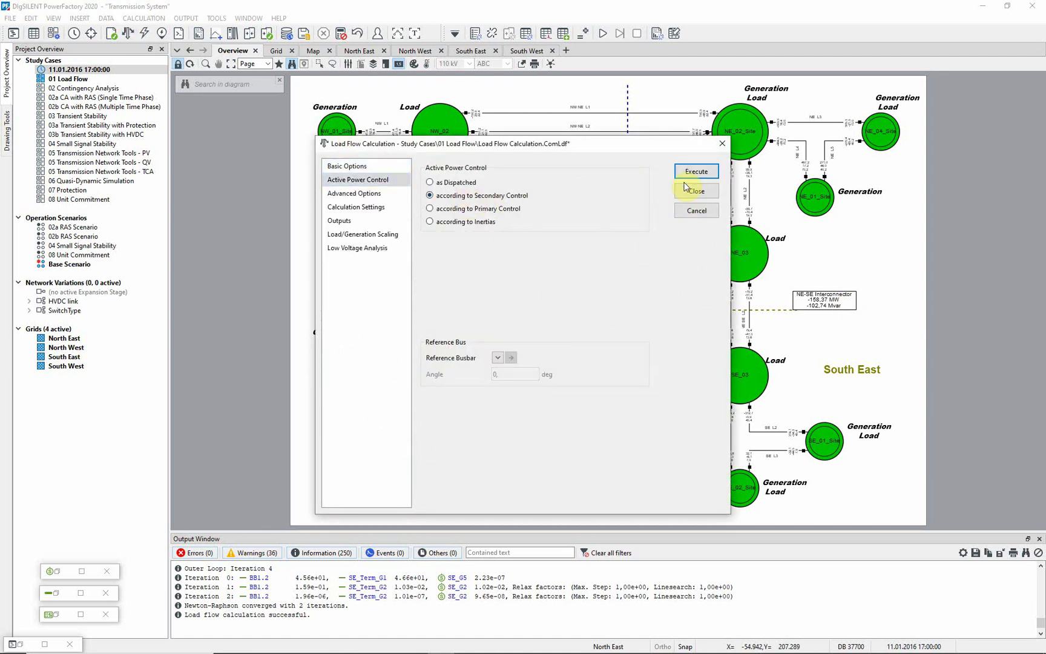
pyautogui.click(696, 172)
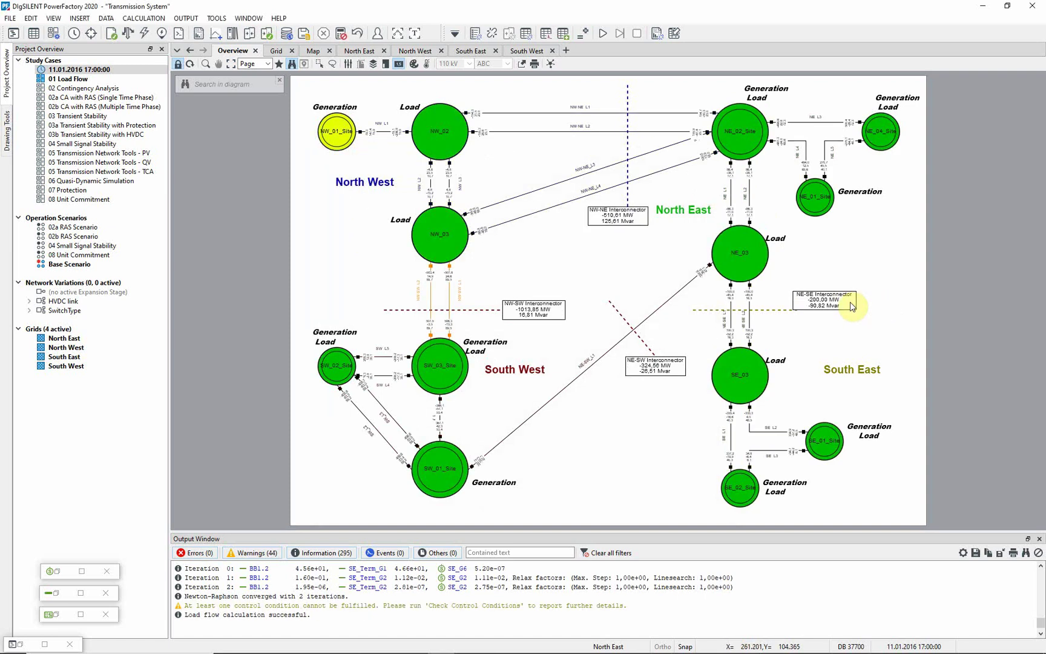
pyautogui.moveTo(850, 306)
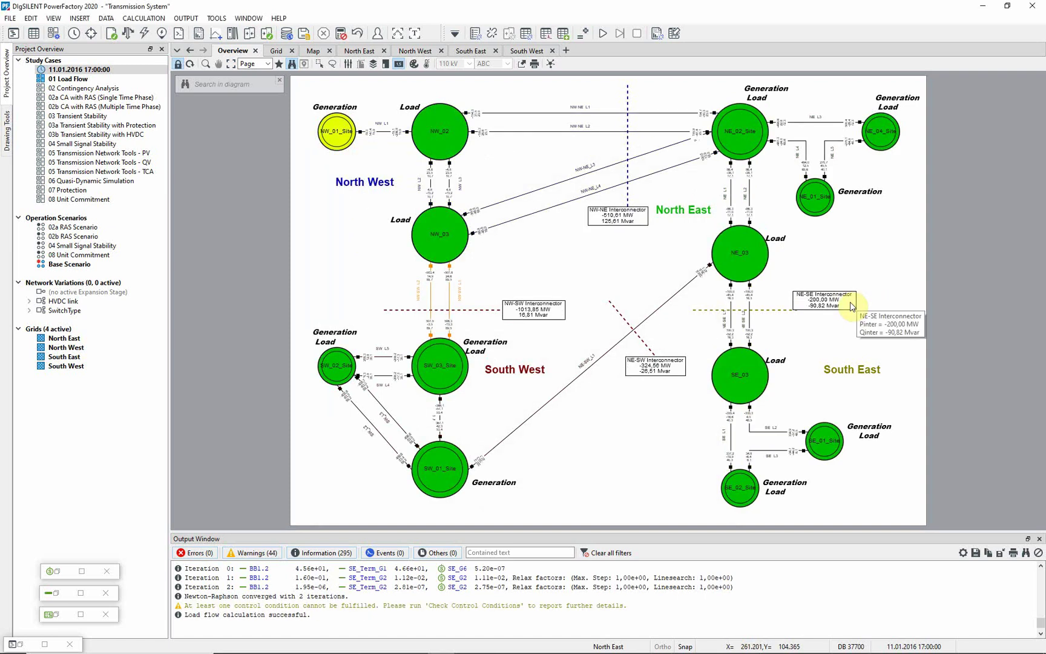